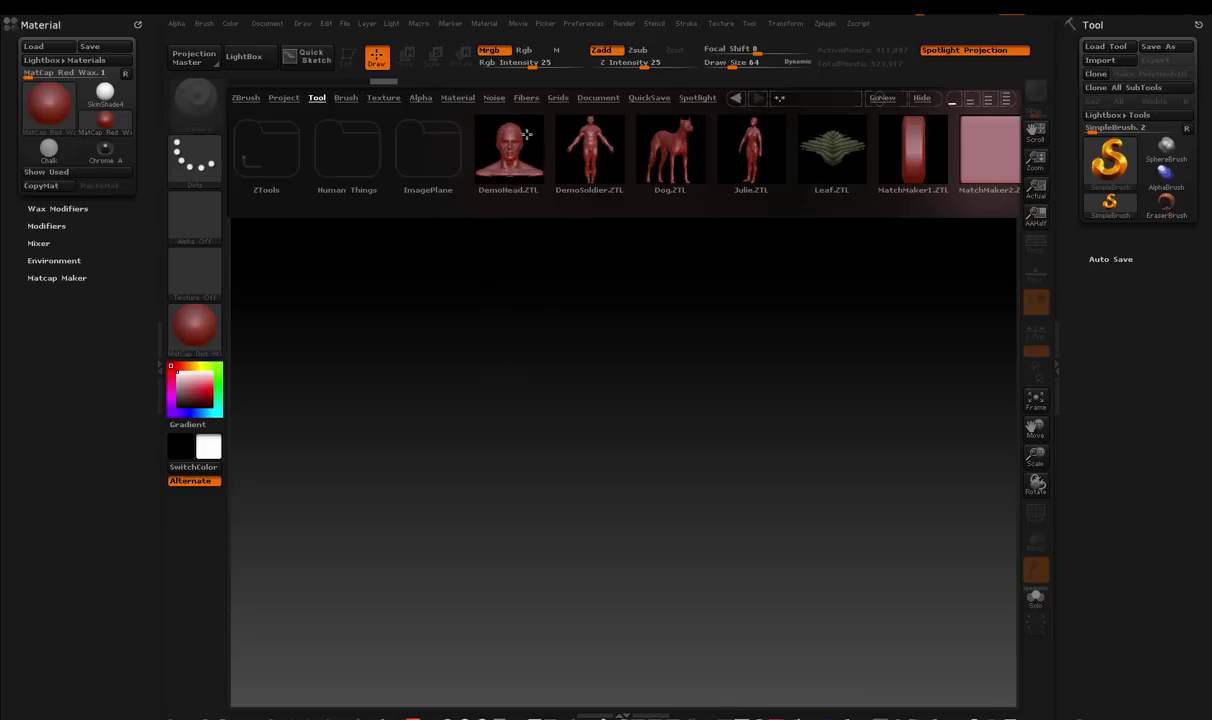
Step: Load DemoHead.ZTL from LightBox onto the canvas and enable Edit mode
double_click(490, 145)
click(243, 57)
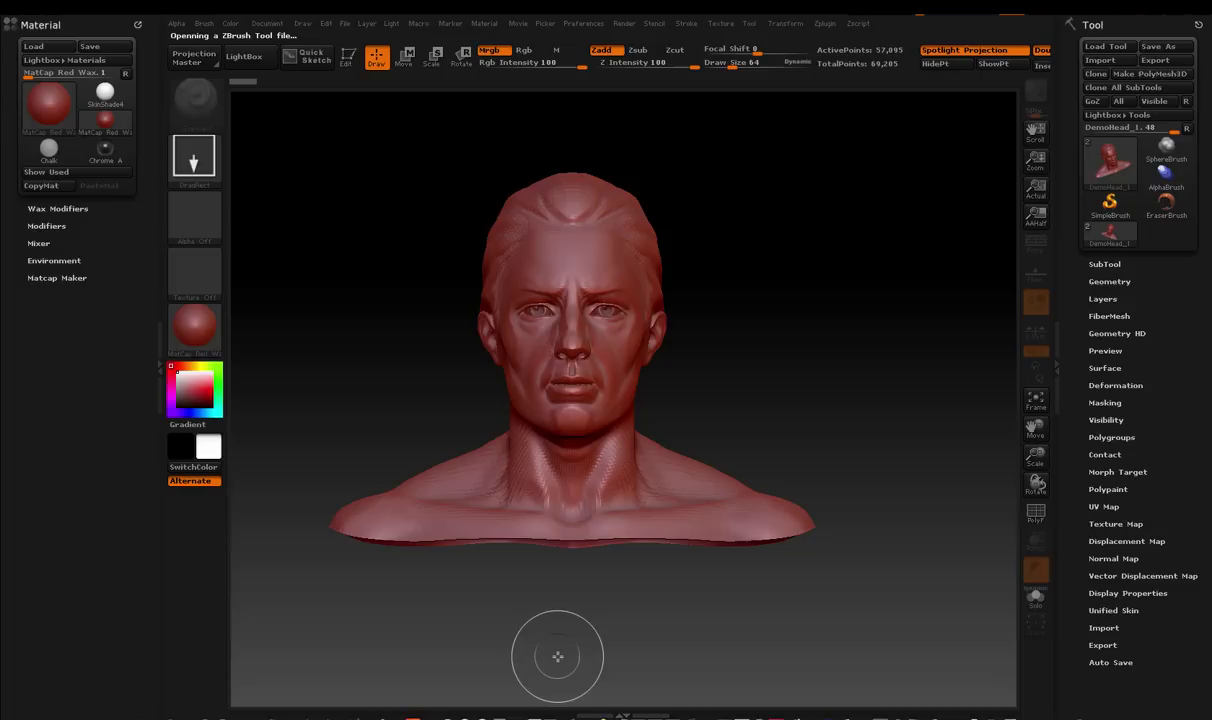
click(348, 56)
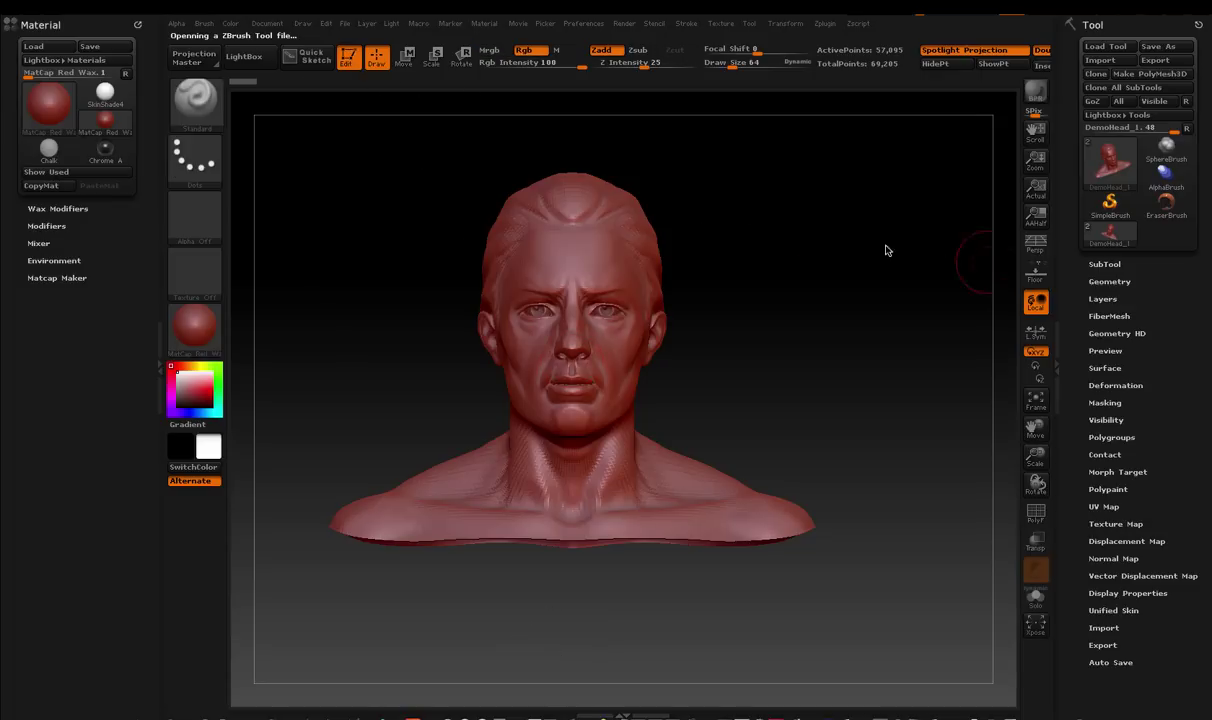
Step: Expand the Tool palette's Geometry section to show the head's subdivision settings
click(1095, 281)
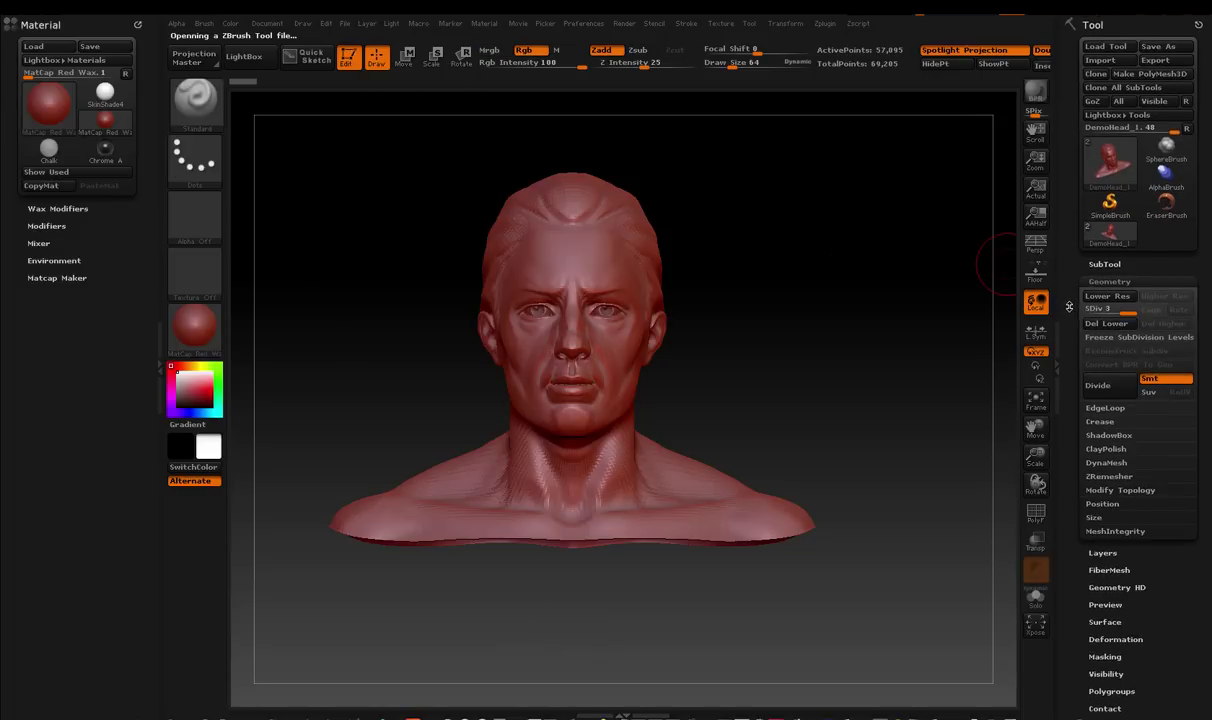
scroll(1069, 306, down, 1)
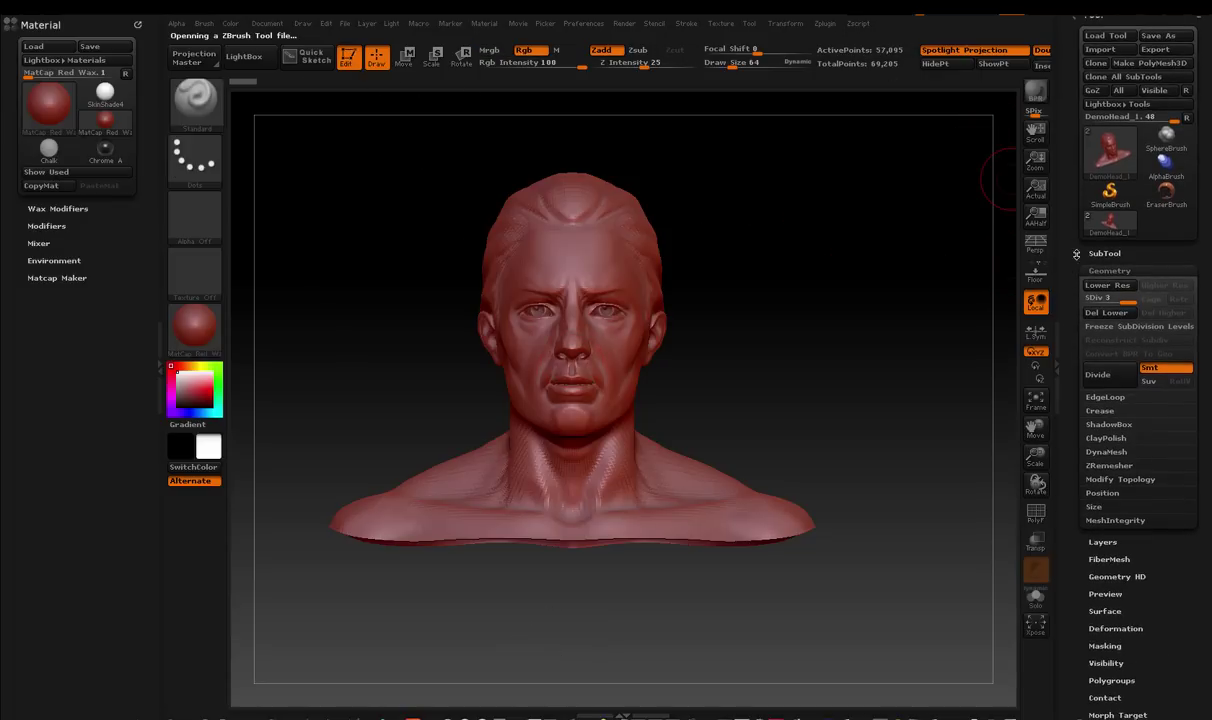
click(1100, 253)
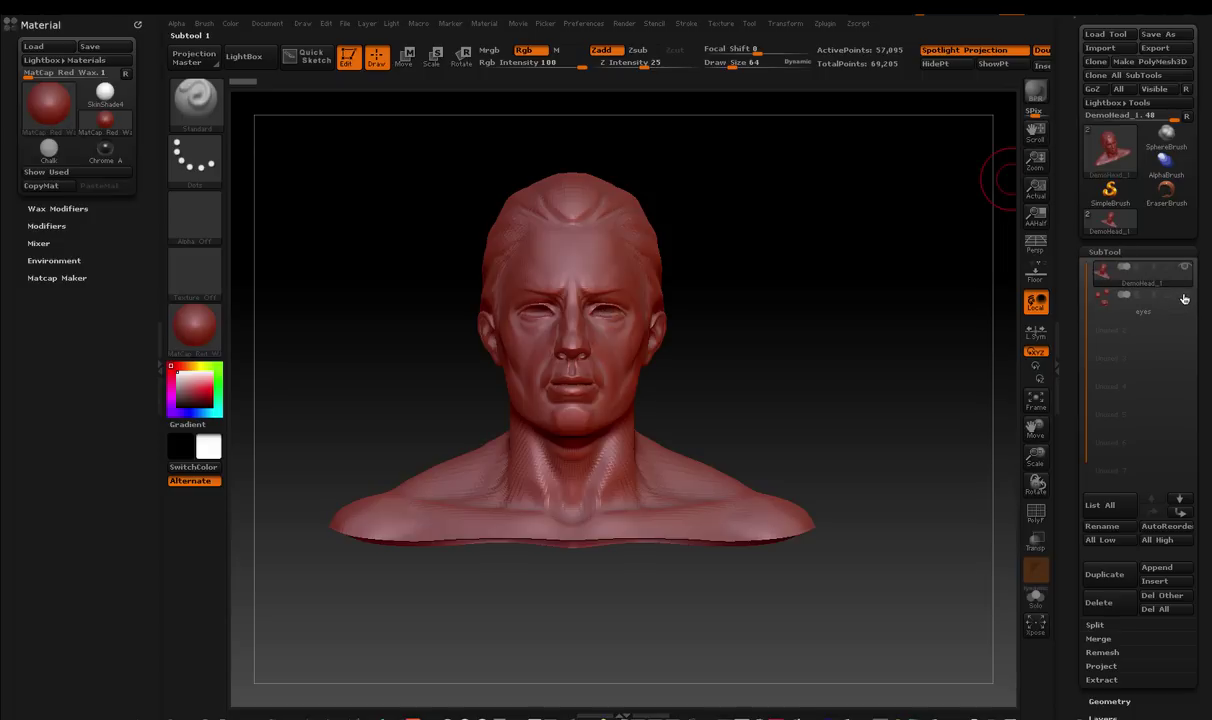
drag(1075, 333, 1075, 188)
click(1105, 106)
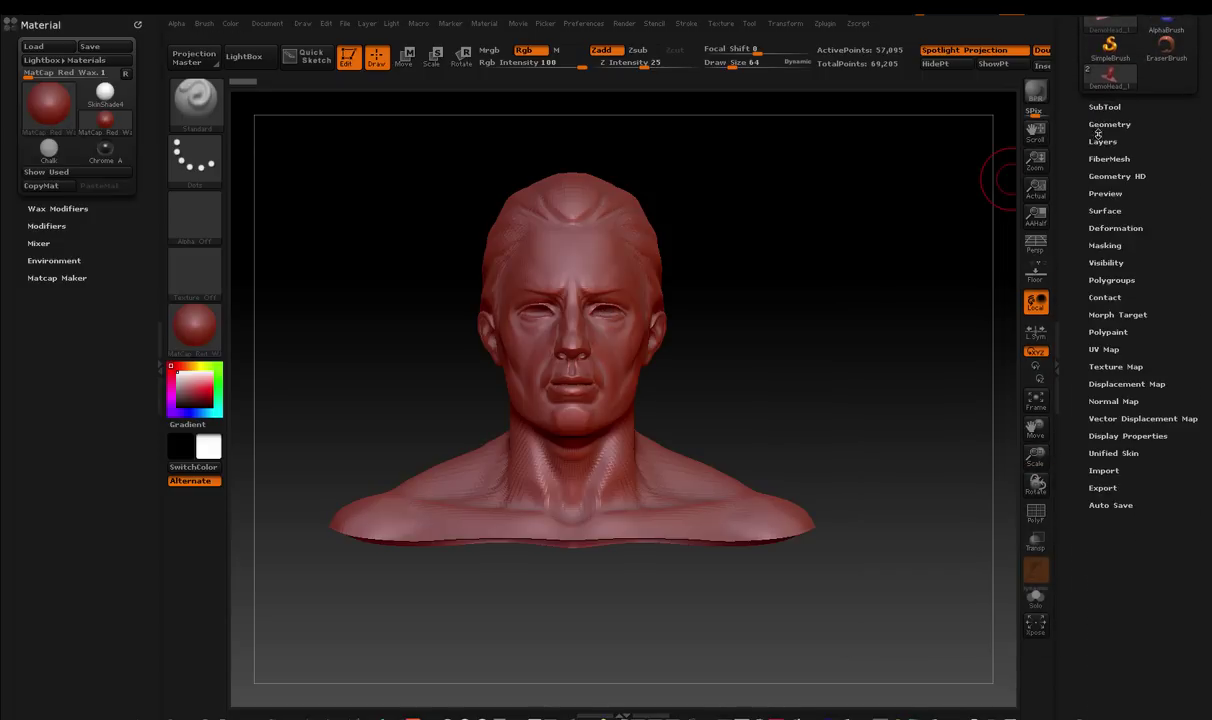
click(1108, 124)
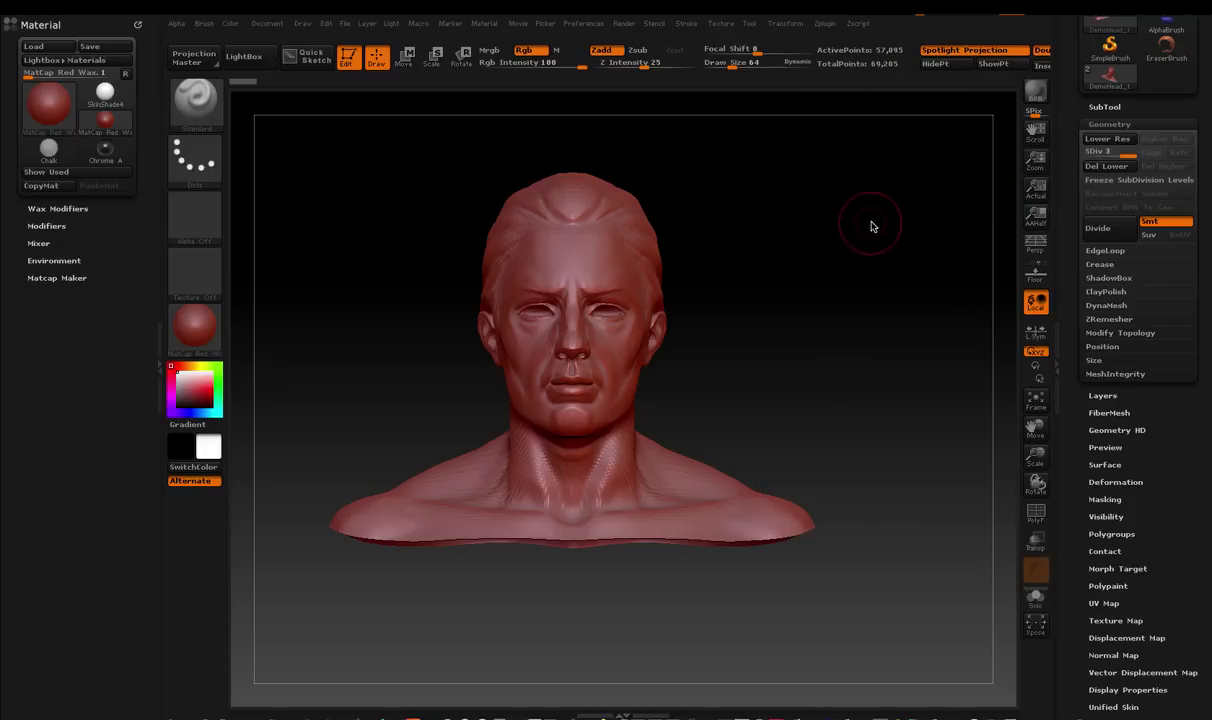
Step: Divide the DemoHead twice with Ctrl+D to SDiv 5 (911,887 points) and rotate to check it
key(ctrl+d)
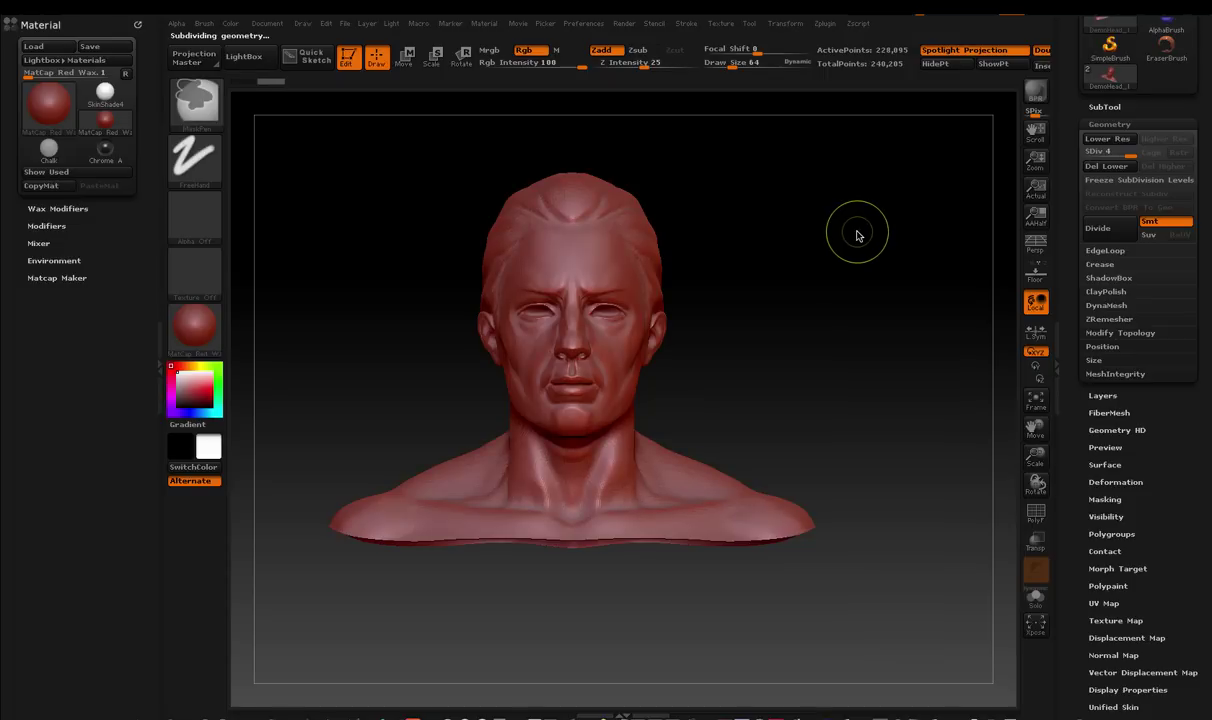
key(ctrl+d)
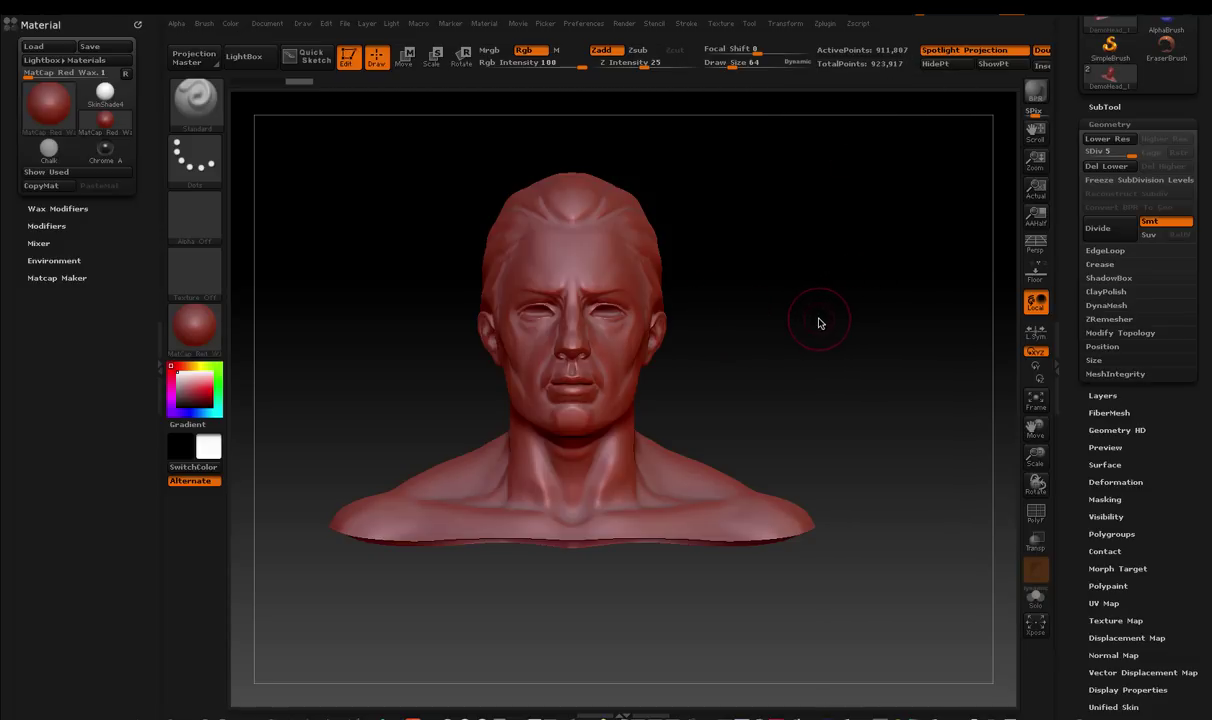
drag(806, 333, 830, 345)
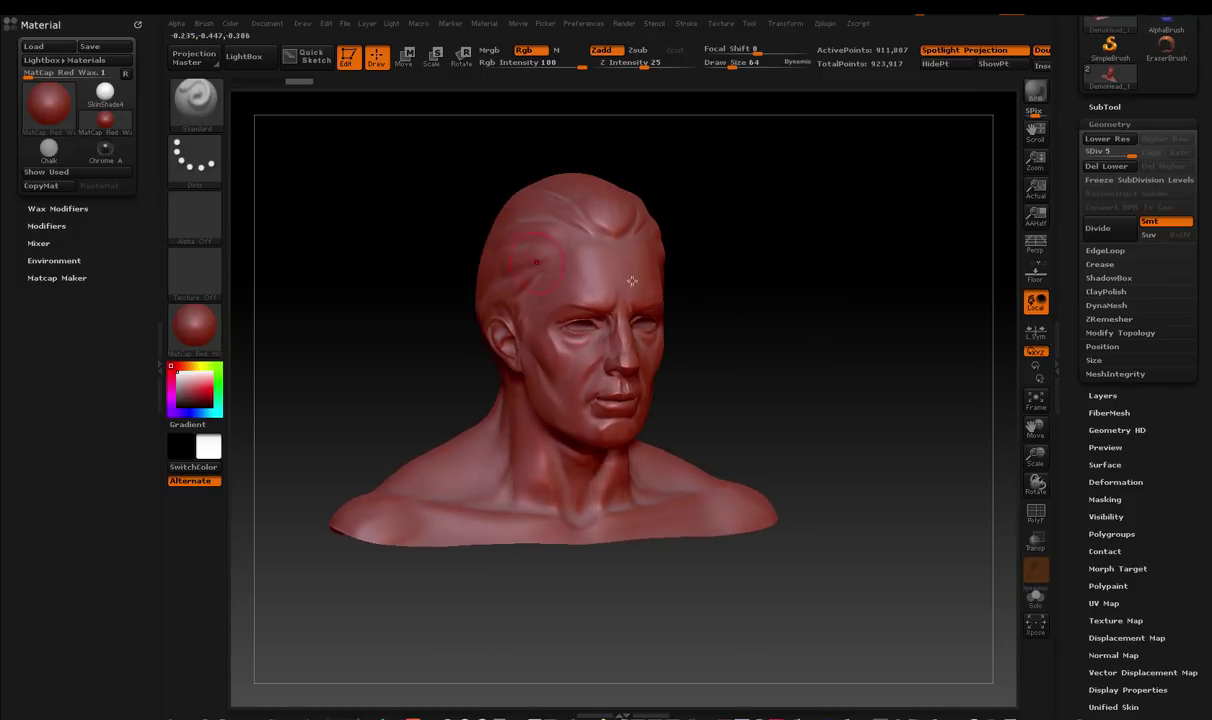
Step: Apply the SkinShade4 material to the head and turn it back to a front view
click(195, 329)
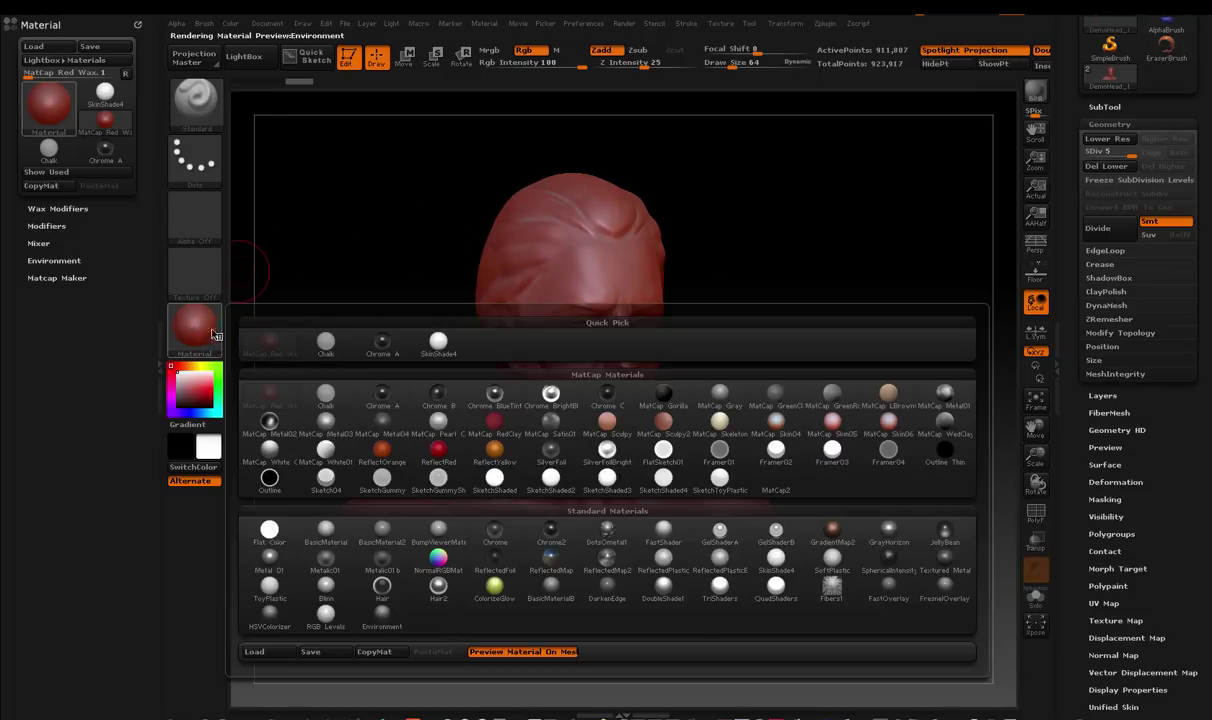
click(438, 341)
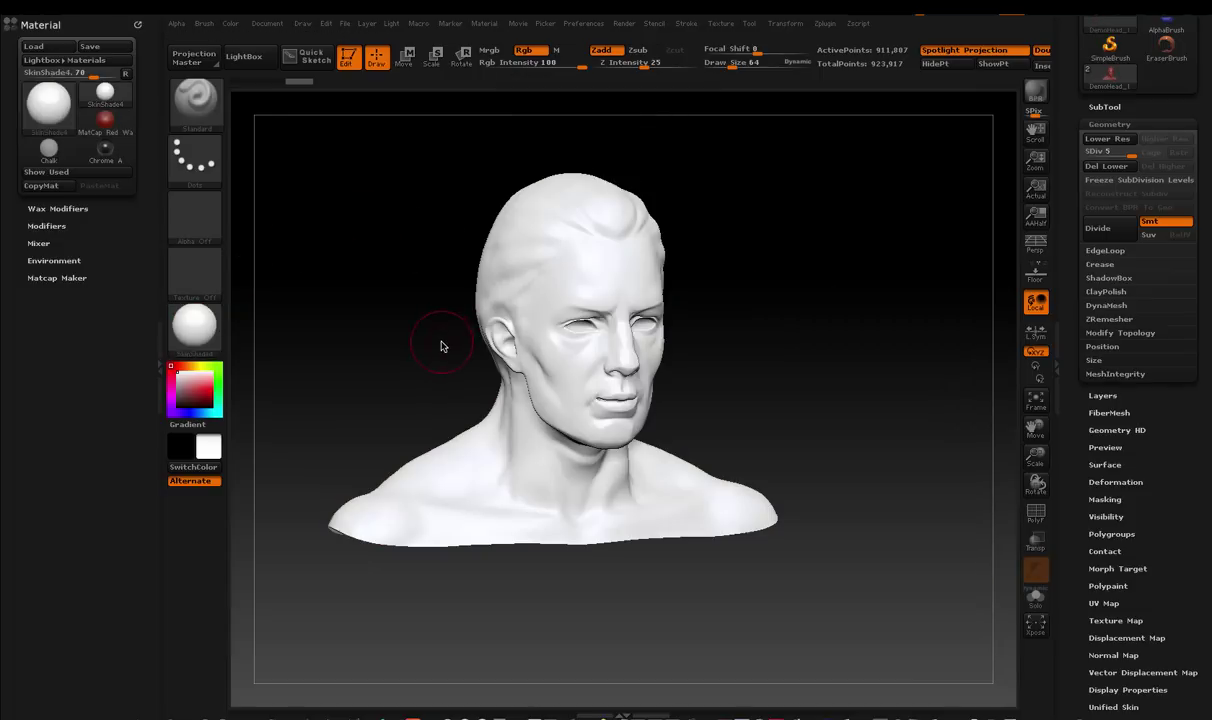
drag(441, 343, 398, 298)
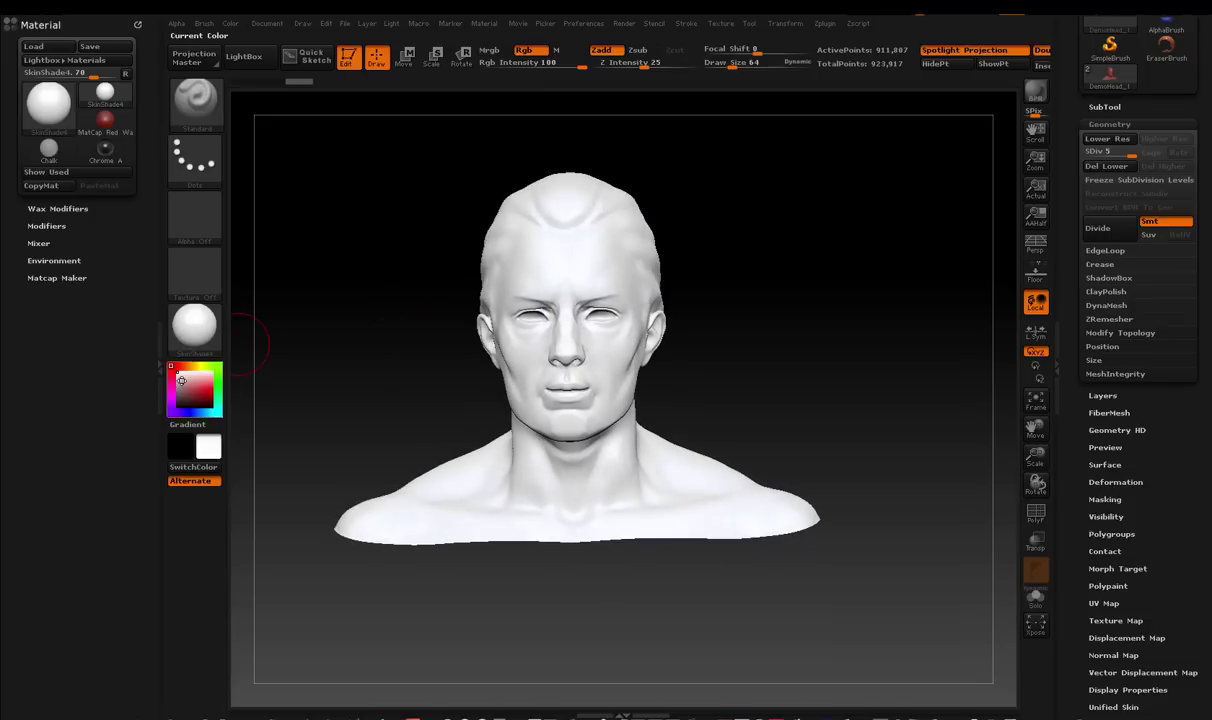
Step: Pick a pale skin colour (R212 G177 B158) and fill the whole head with it using FillObject
click(189, 381)
click(191, 378)
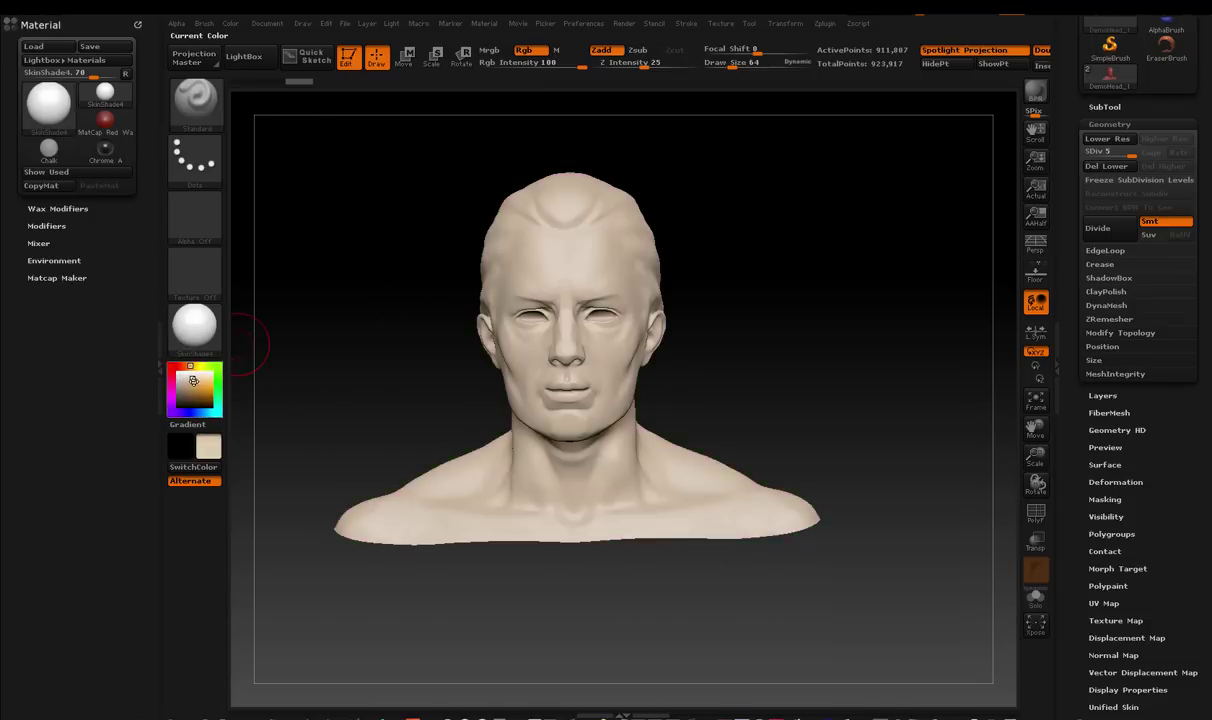
click(192, 385)
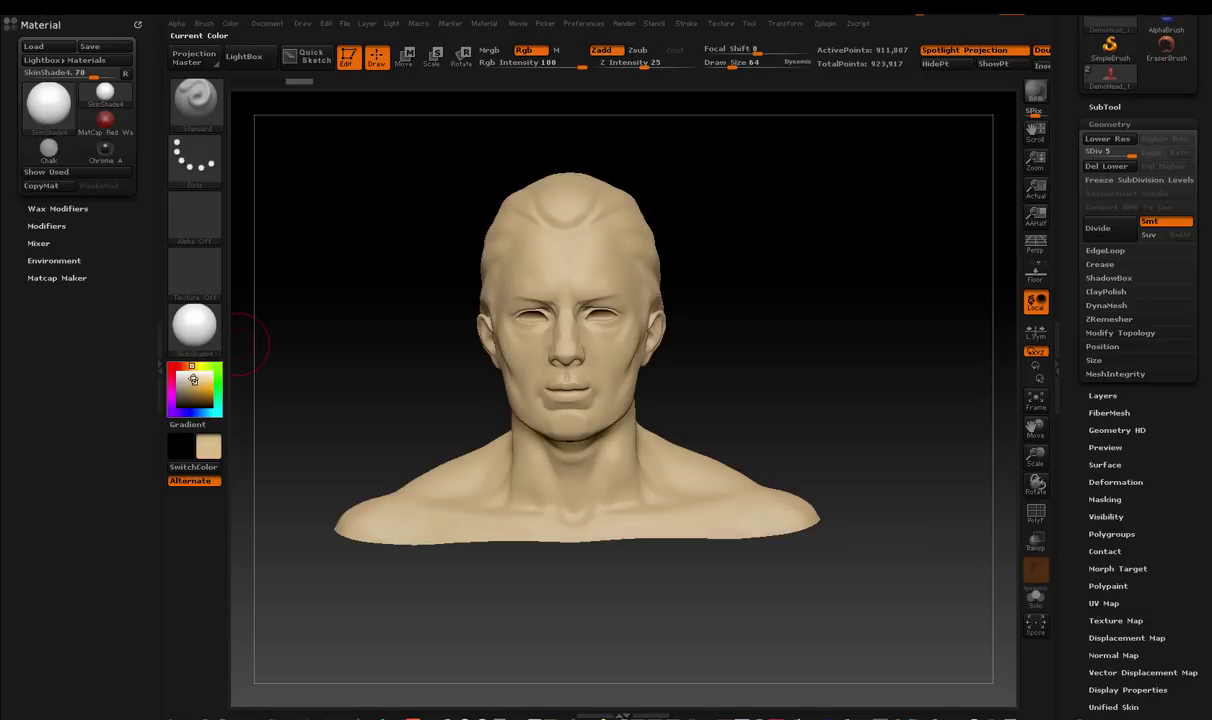
click(186, 368)
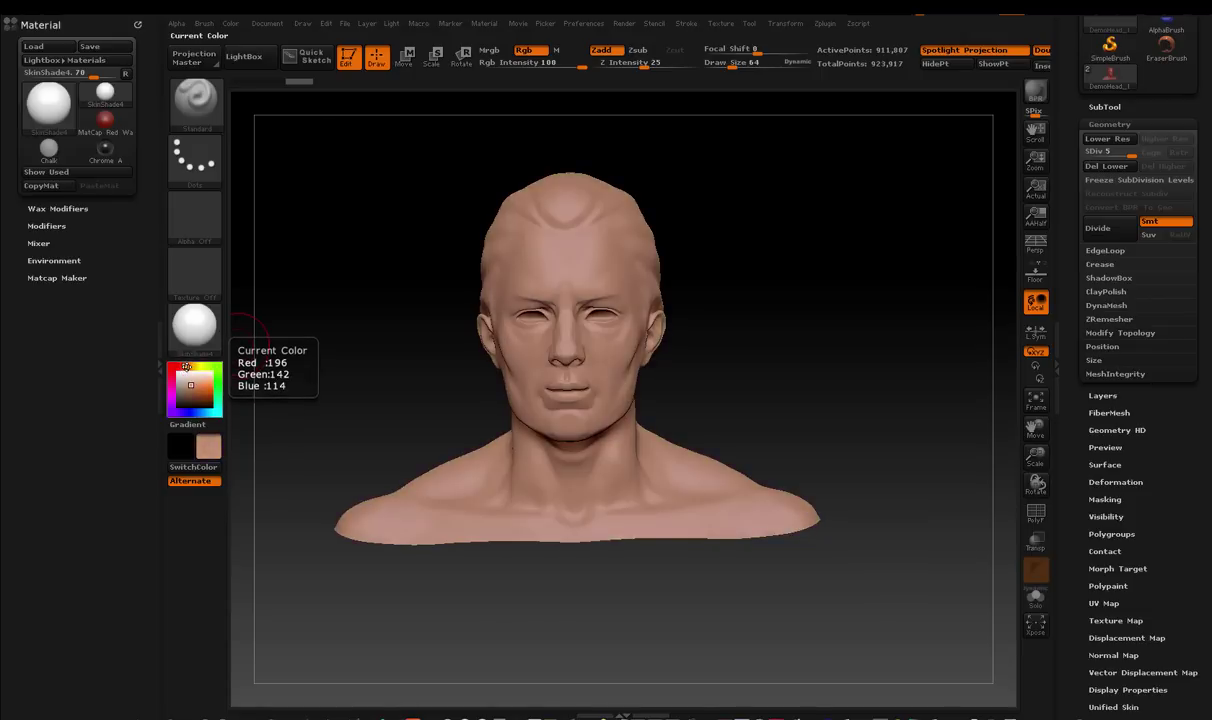
click(189, 372)
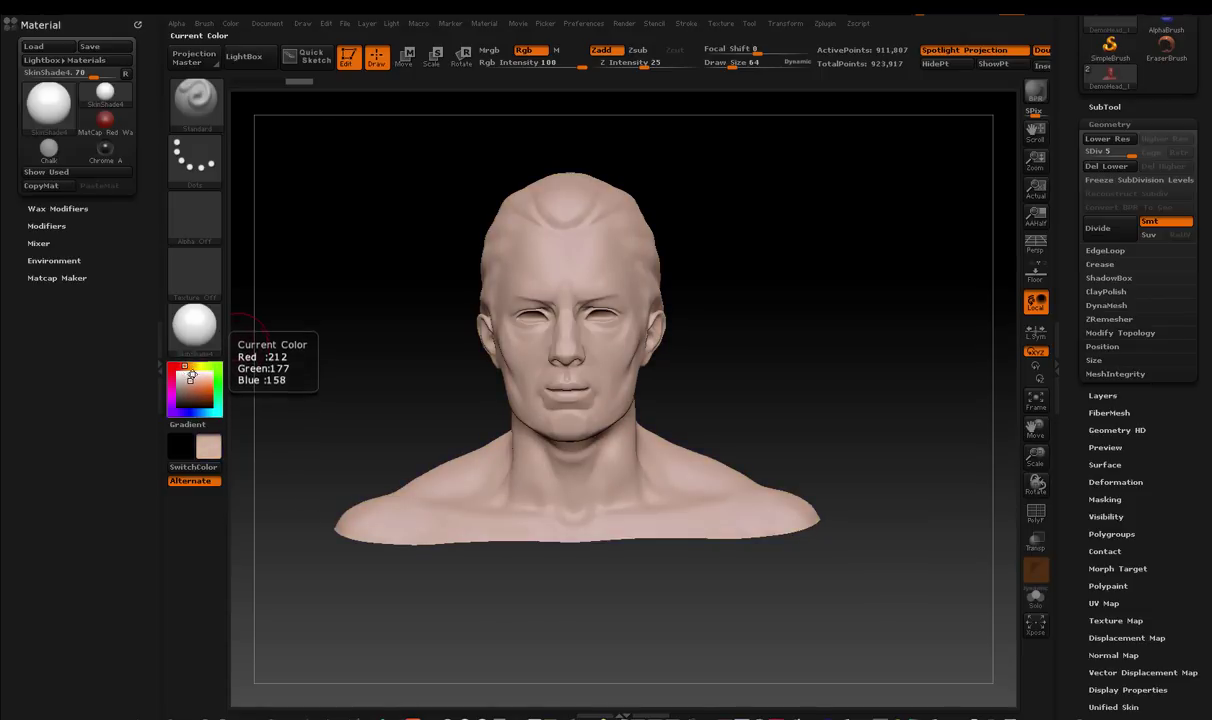
click(230, 23)
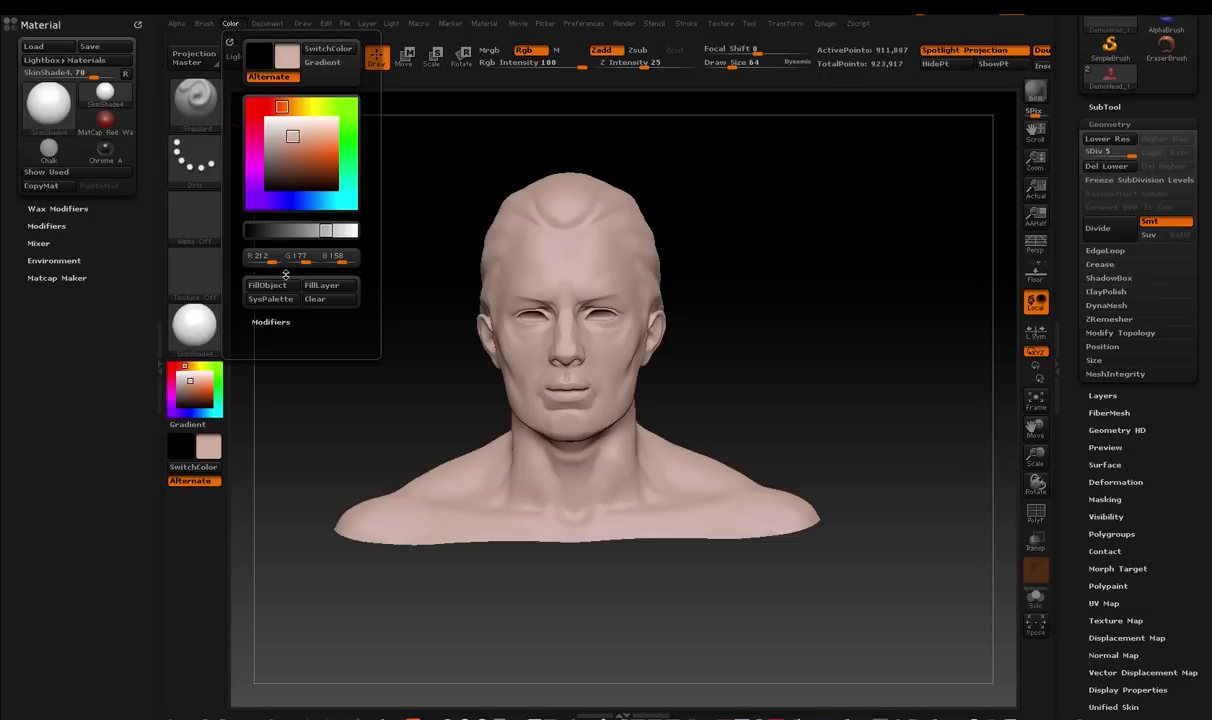
click(285, 288)
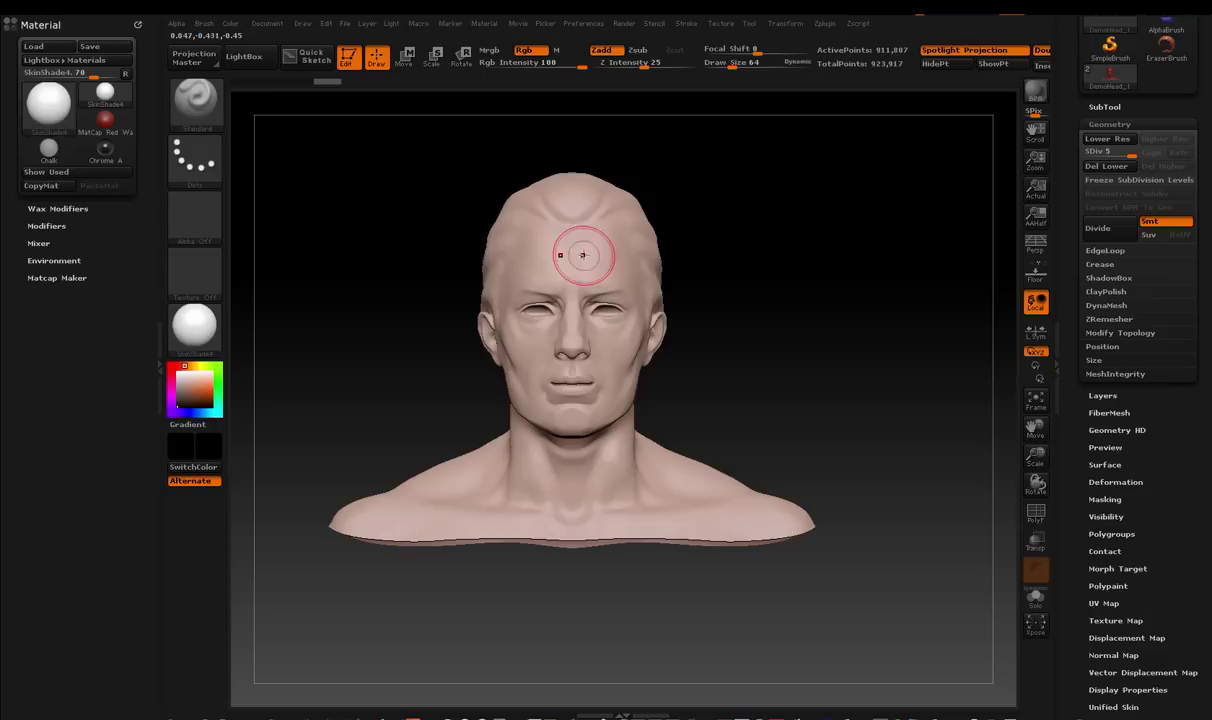
Step: Shrink the brush and paint 'forehead', 'neck' and shoulder labels on the bust
key(space)
drag(578, 260, 563, 267)
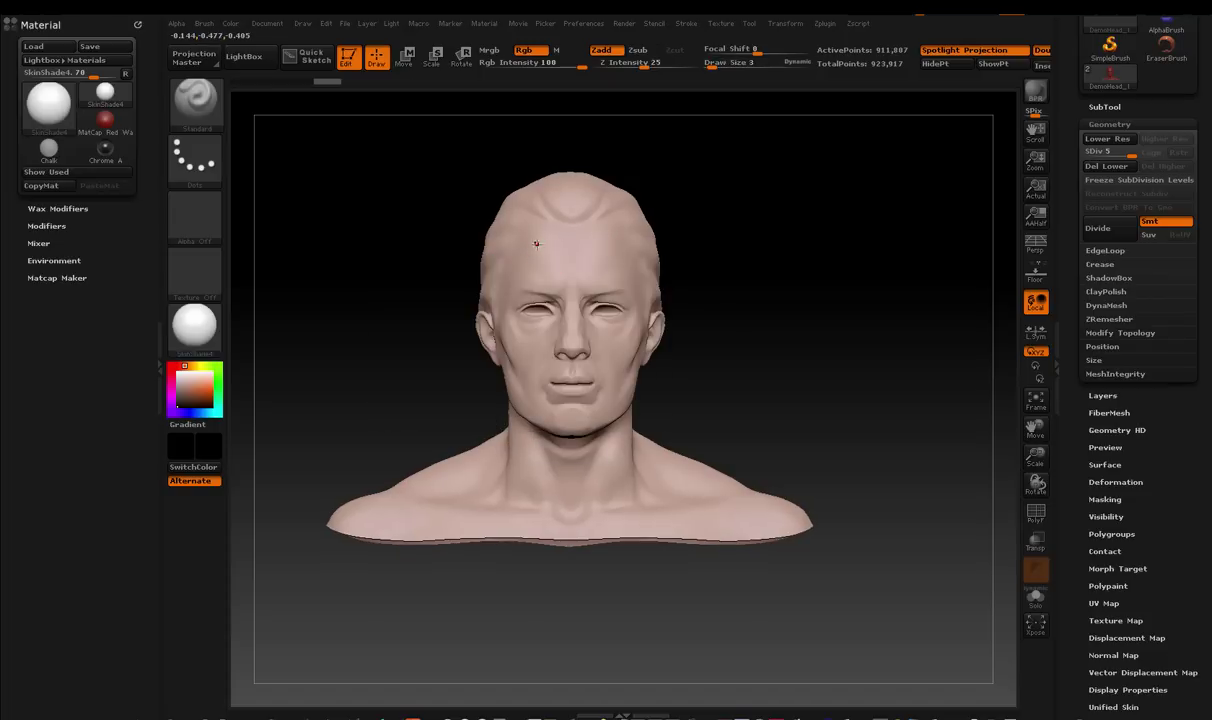
mouse_move(527, 244)
mouse_down()
mouse_move(519, 260)
mouse_move(621, 267)
mouse_up()
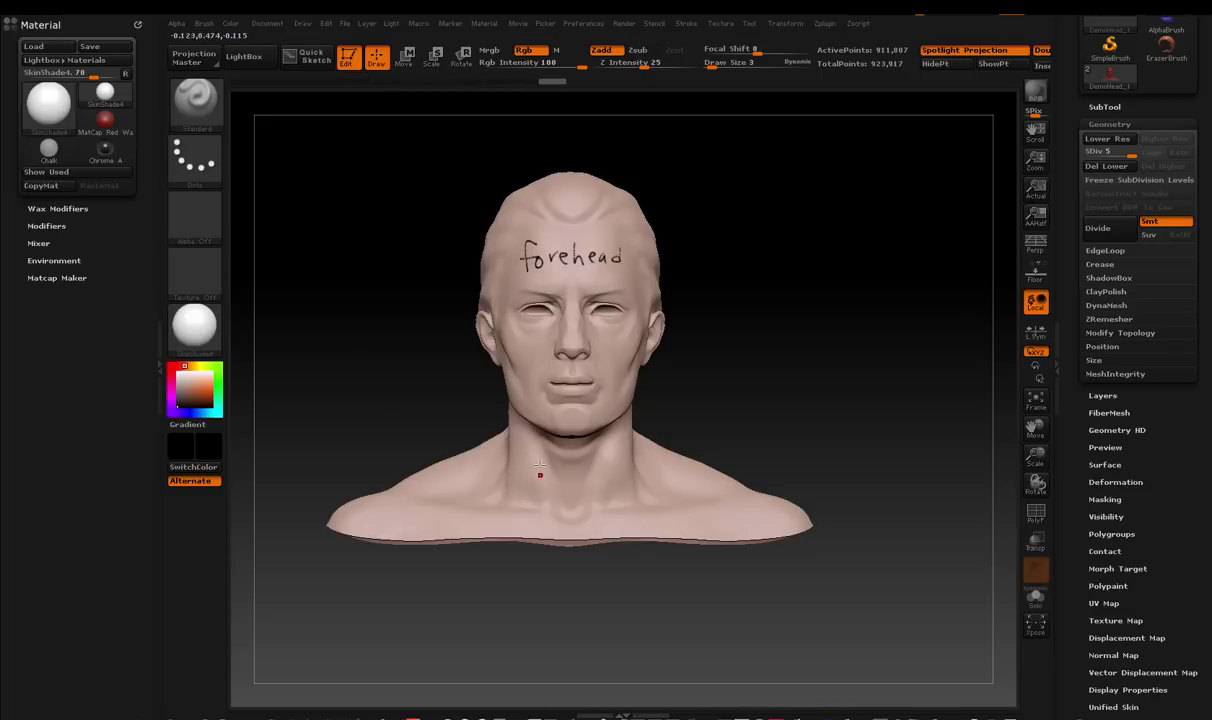
drag(583, 504, 583, 517)
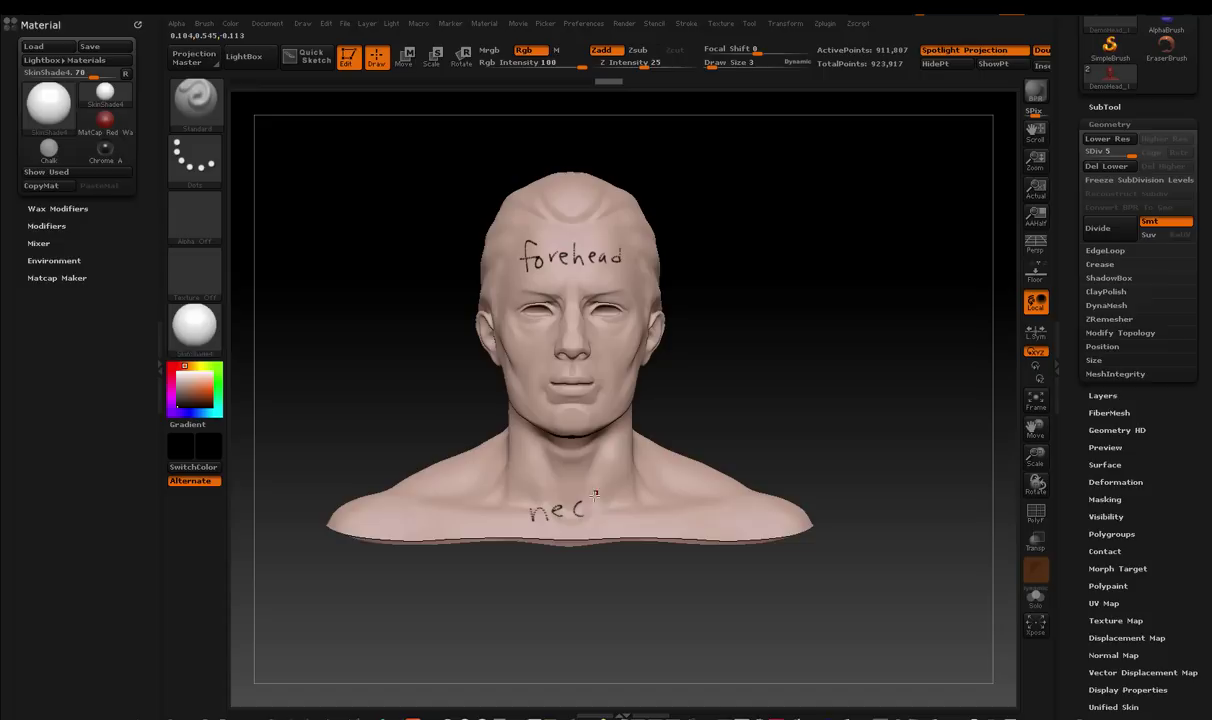
mouse_move(780, 400)
mouse_down()
mouse_move(801, 417)
mouse_move(801, 454)
mouse_move(743, 462)
mouse_move(790, 463)
mouse_up()
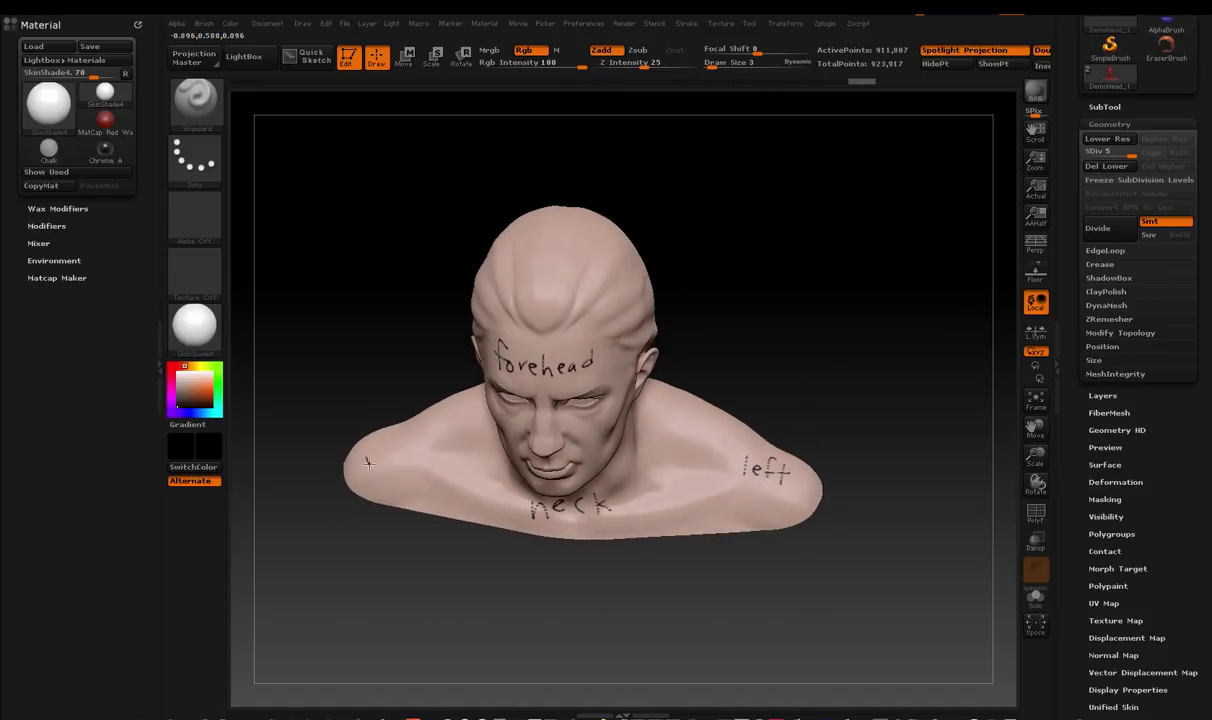
drag(392, 447, 398, 446)
Step: Turn the bust around and paint 'back' on the neck and a back-of-head label
mouse_move(361, 273)
mouse_down()
mouse_move(378, 330)
mouse_move(430, 380)
mouse_move(555, 416)
mouse_move(511, 474)
mouse_up()
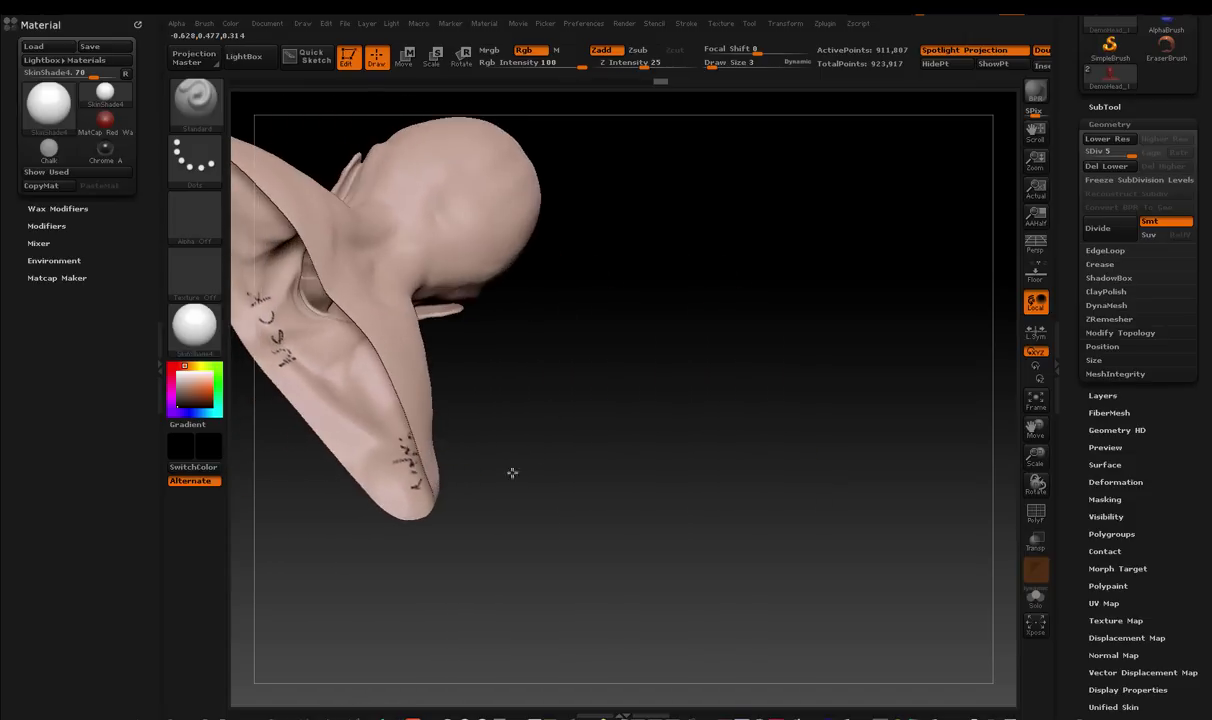
key(f)
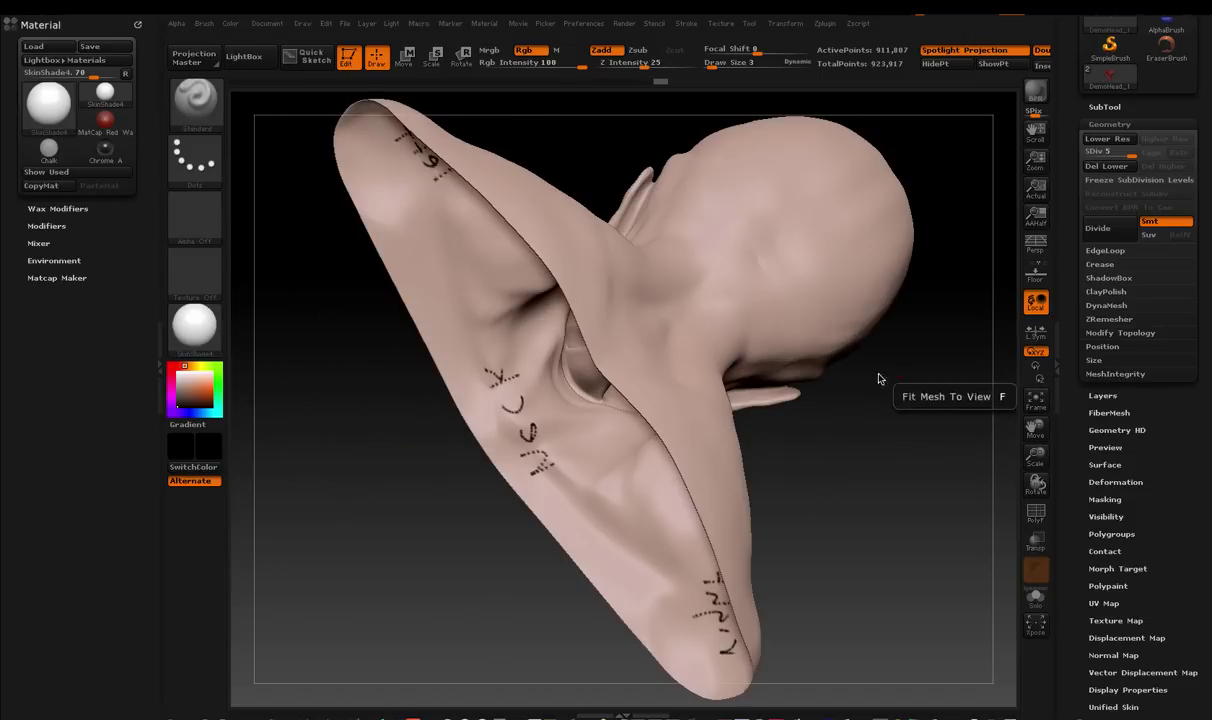
drag(975, 430, 958, 515)
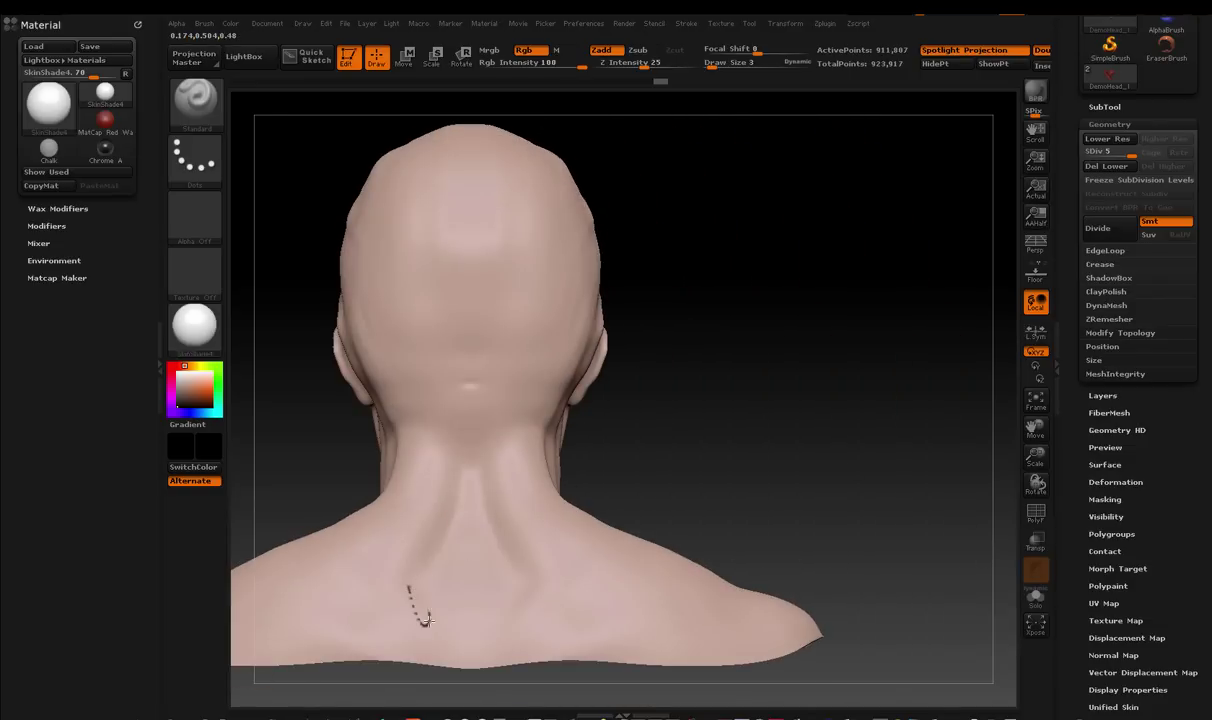
mouse_move(425, 620)
mouse_down()
mouse_move(449, 595)
mouse_move(480, 612)
mouse_up()
drag(494, 573, 498, 597)
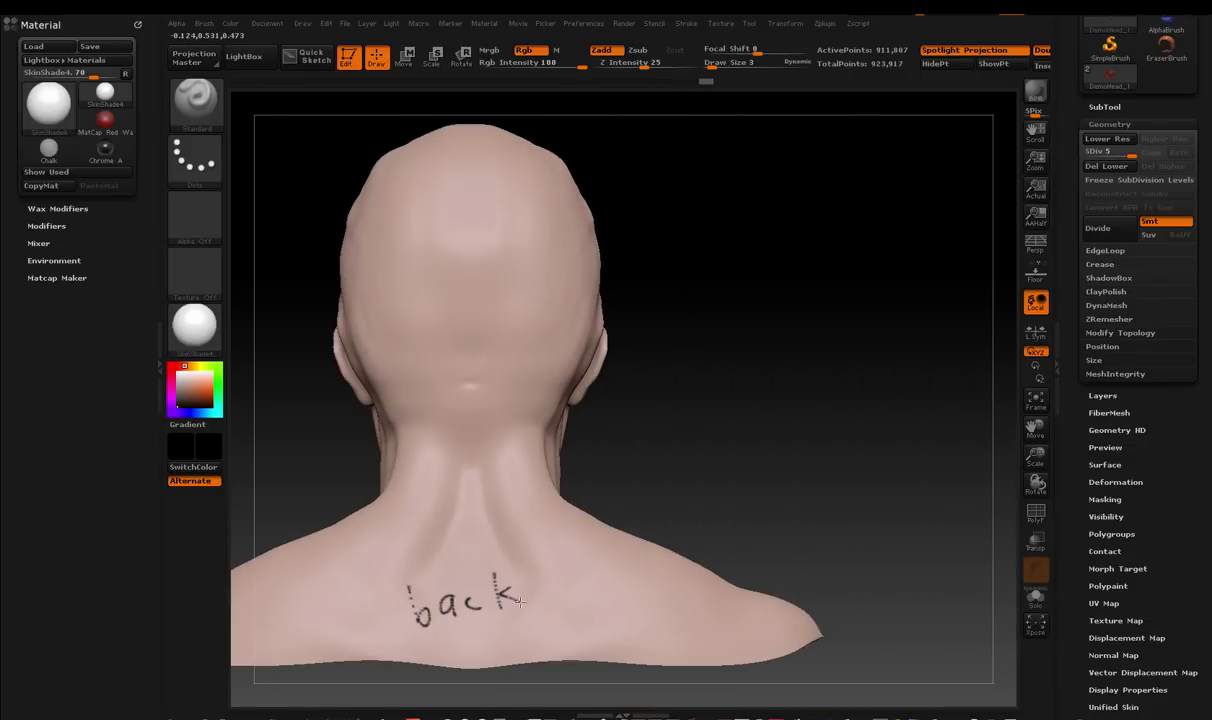
mouse_move(436, 186)
mouse_down()
mouse_move(437, 228)
mouse_move(467, 226)
mouse_up()
mouse_move(490, 192)
mouse_down()
mouse_move(500, 228)
mouse_move(452, 257)
mouse_move(467, 267)
mouse_move(445, 337)
mouse_move(485, 335)
mouse_up()
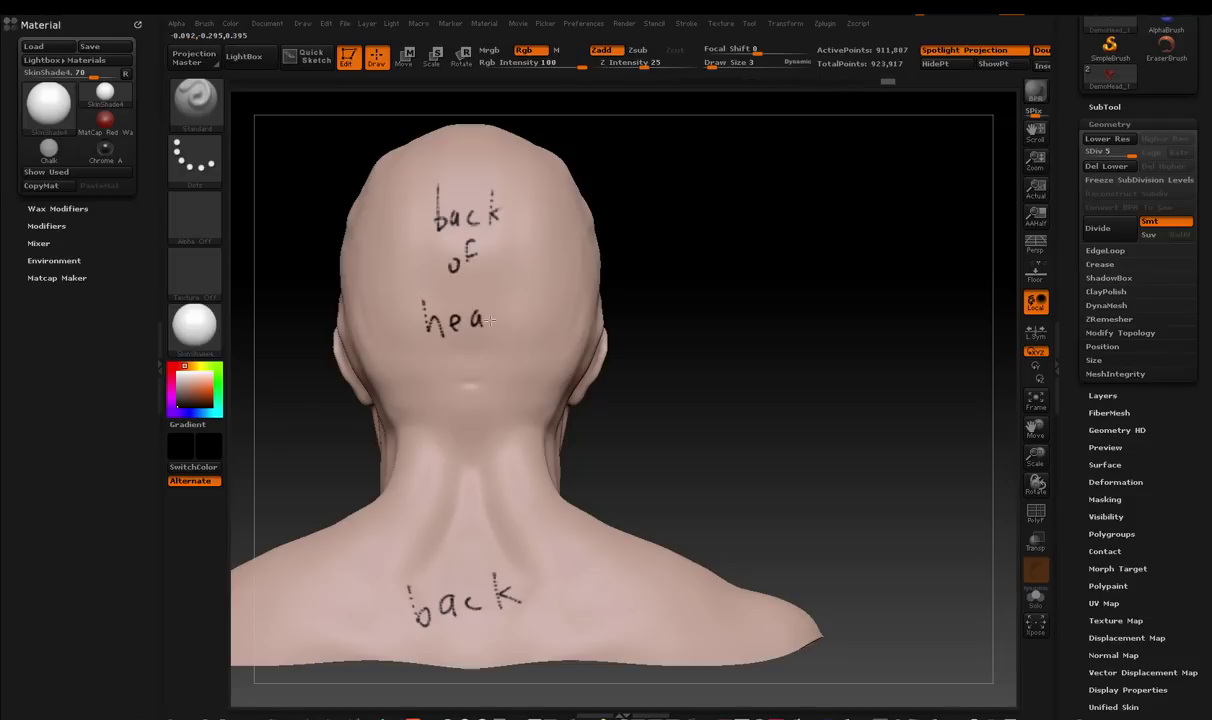
Step: Move and scale the bust to reframe the front view
alt+drag(729, 400, 944, 352)
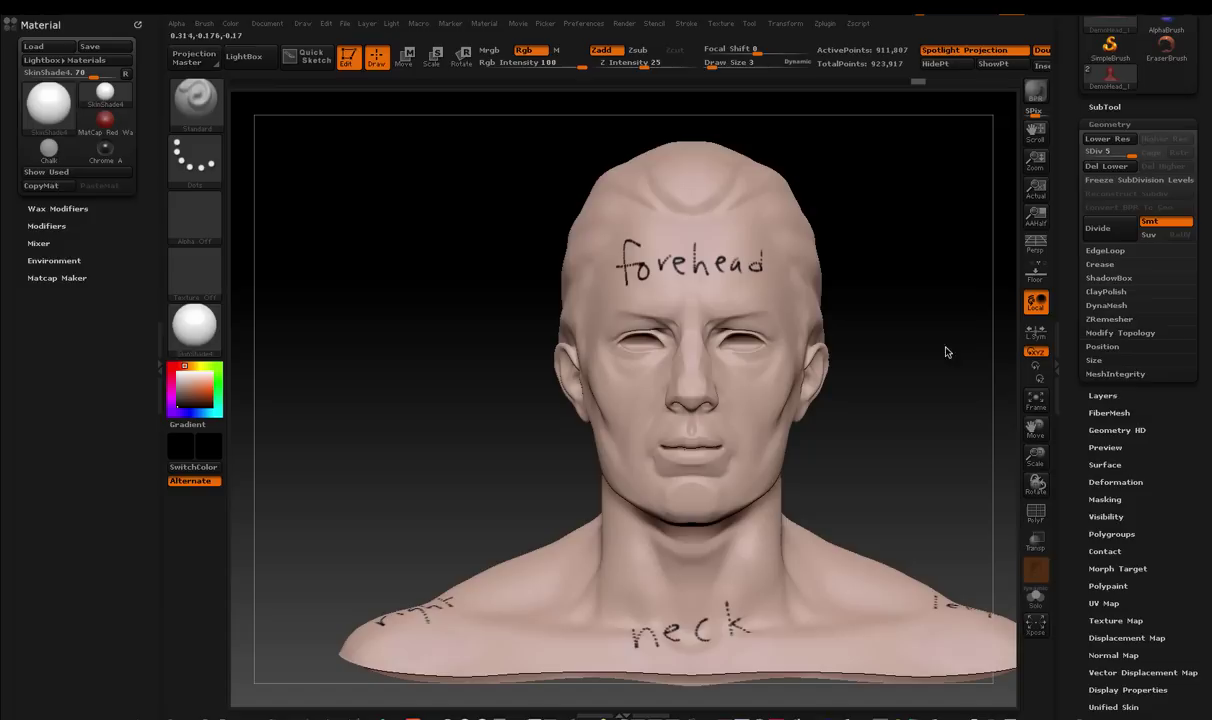
drag(1034, 428, 975, 418)
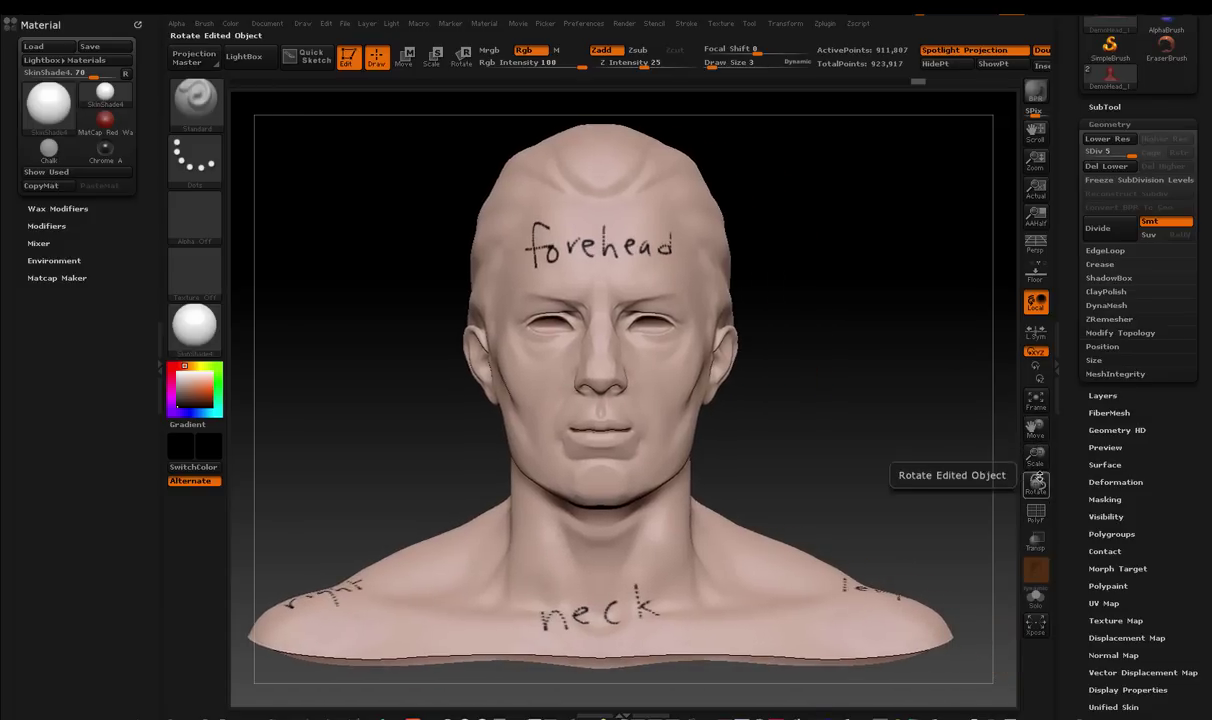
drag(1036, 462, 1034, 472)
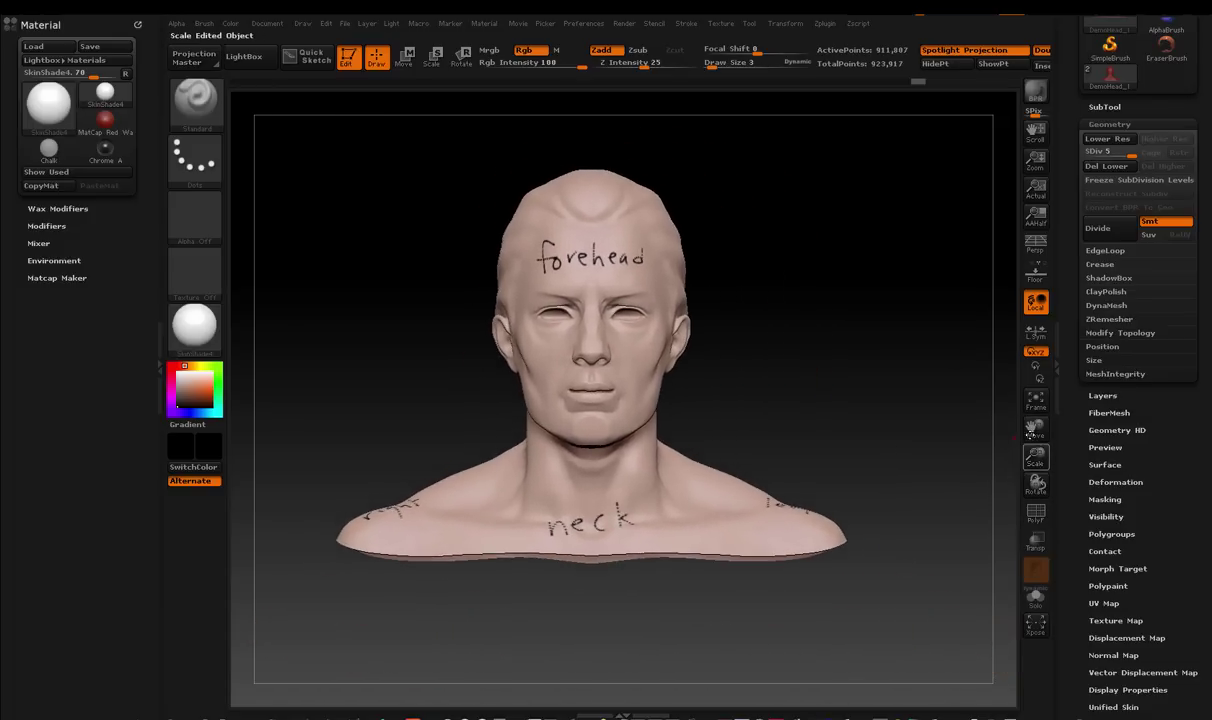
drag(1035, 428, 1051, 462)
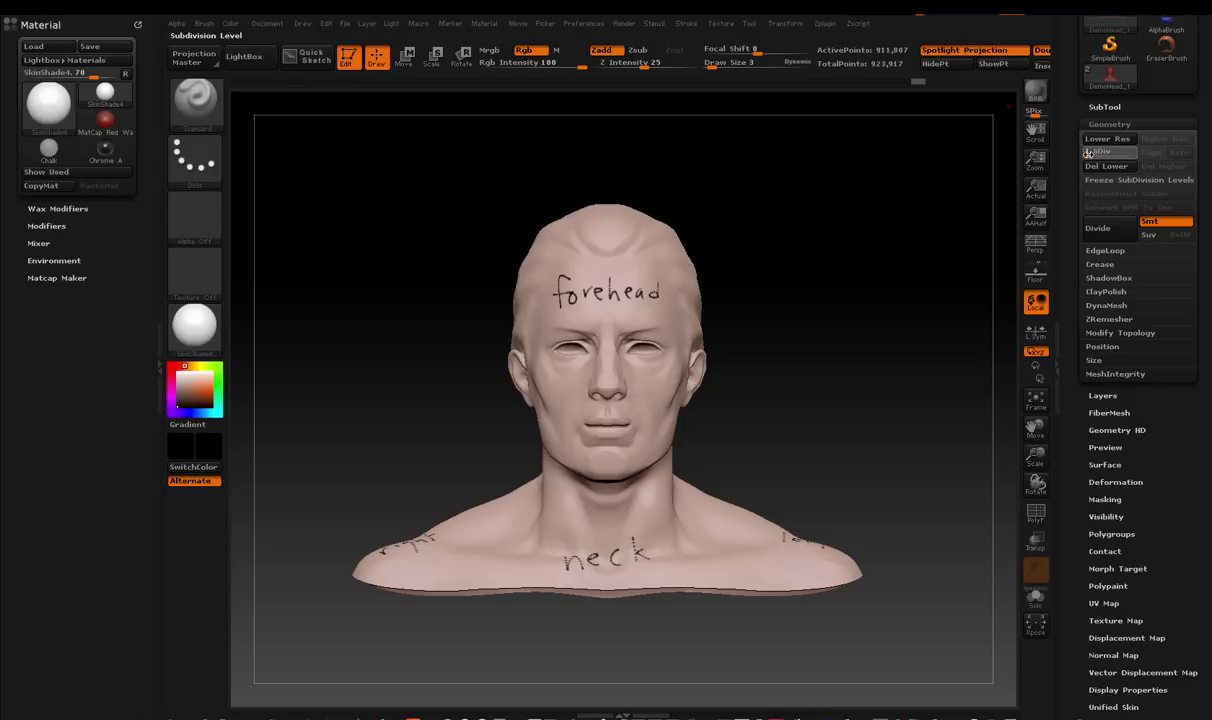
drag(1101, 156, 1089, 152)
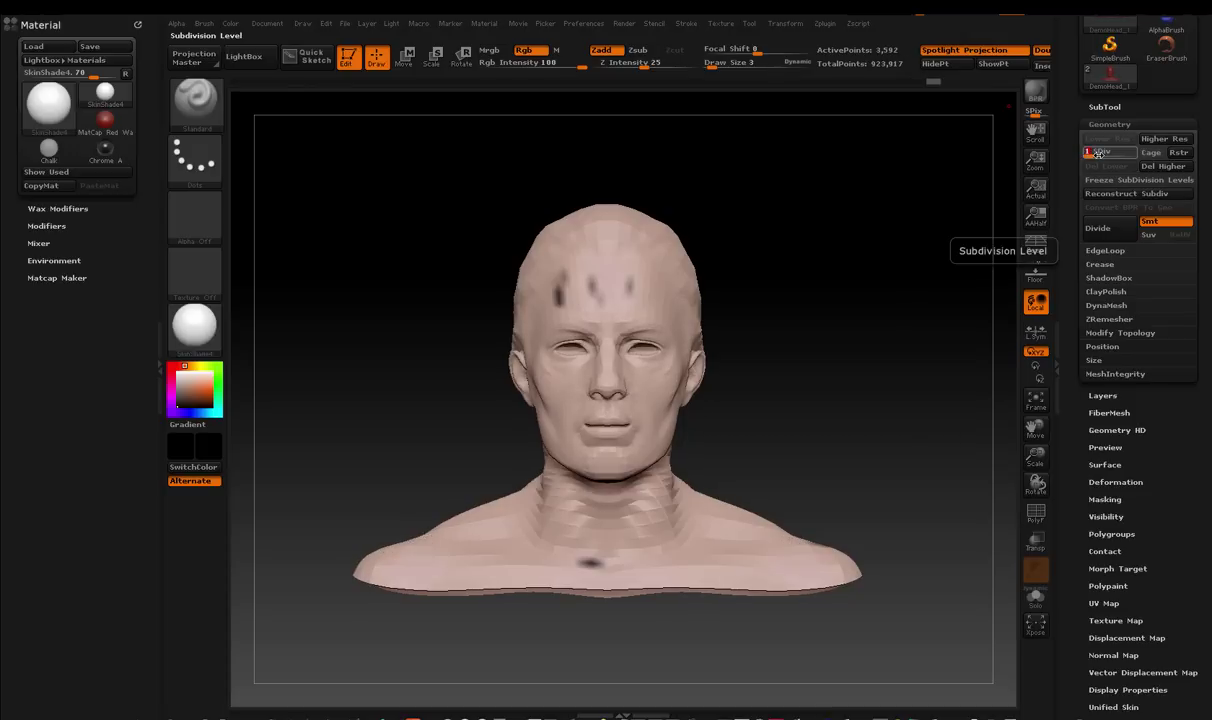
drag(1097, 152, 1137, 153)
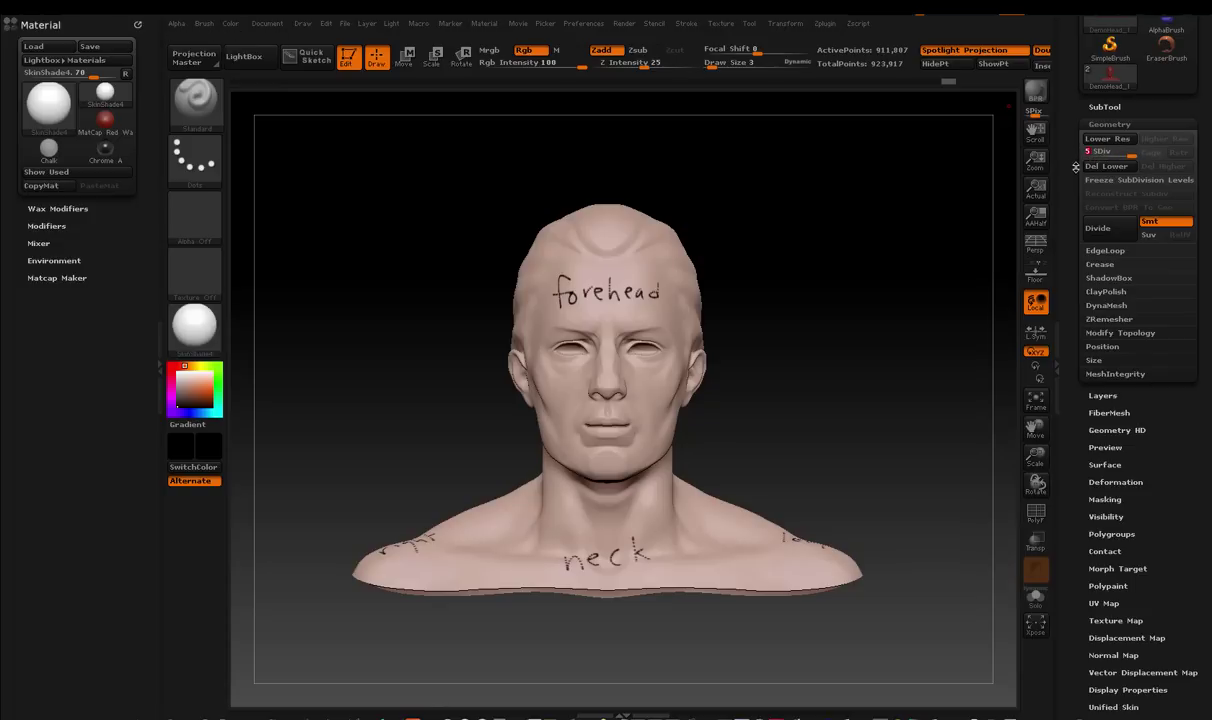
Step: Dock the Zplugin menu in the left tray and expand the UV Master options
click(825, 24)
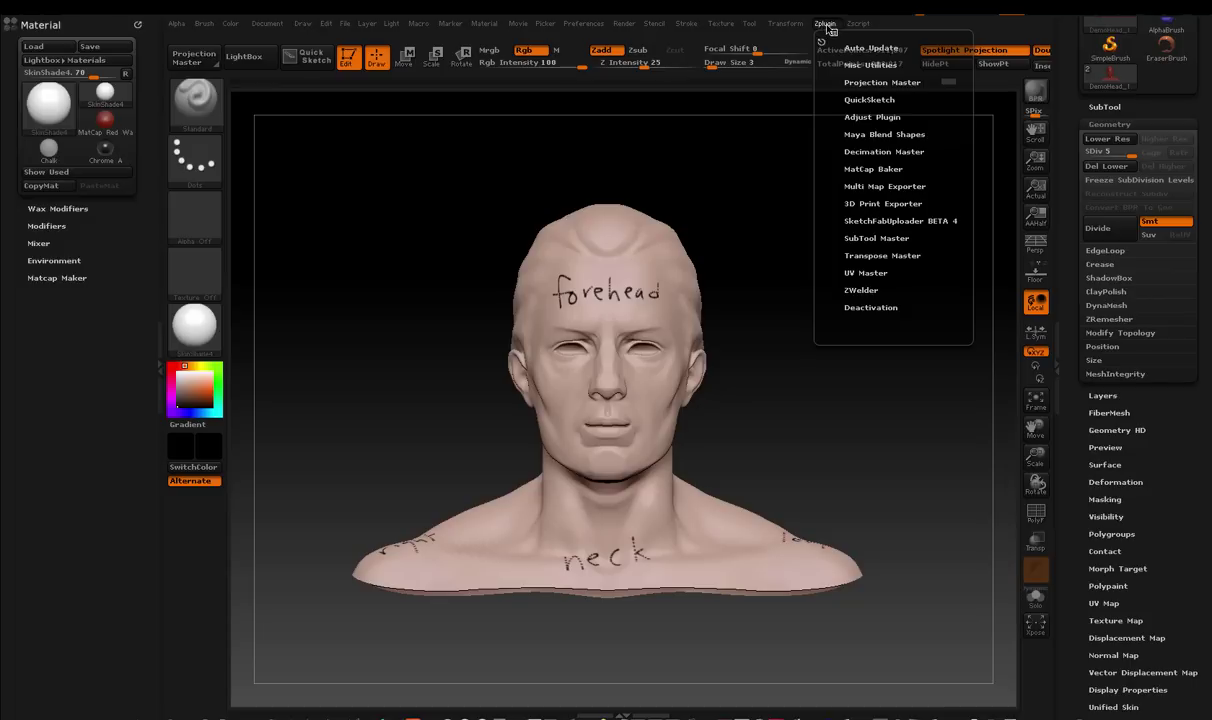
drag(822, 40, 30, 353)
drag(131, 340, 126, 245)
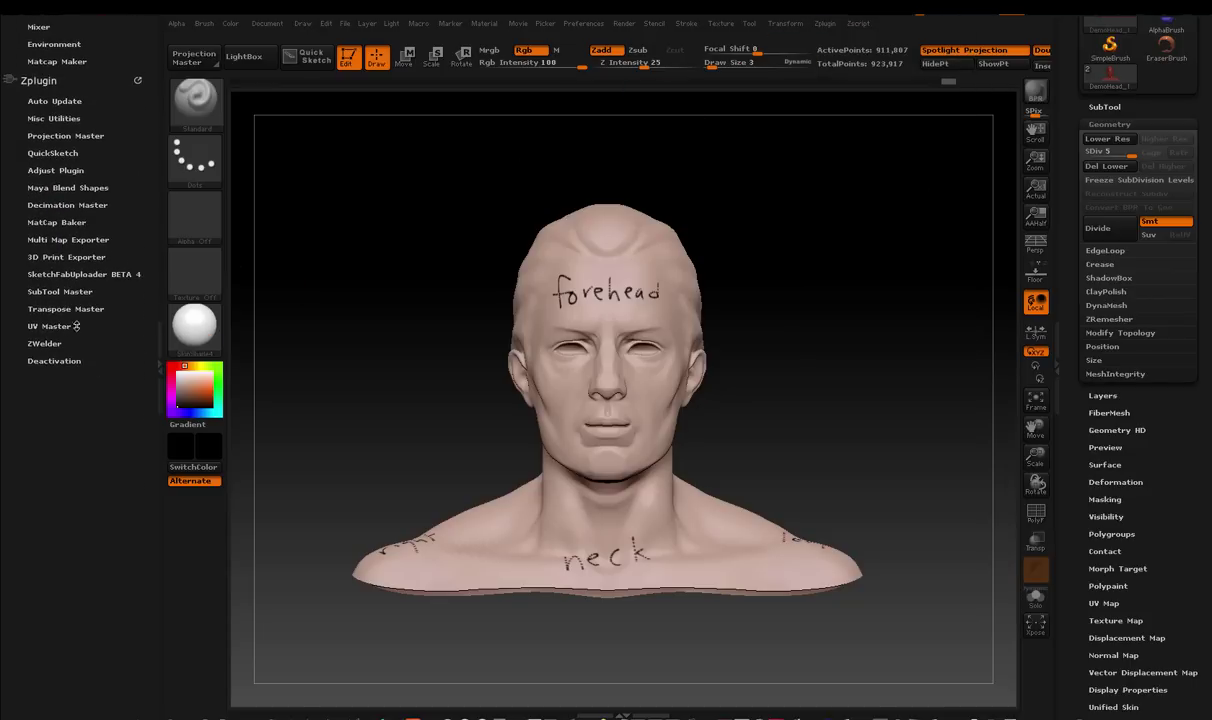
click(60, 325)
drag(147, 349, 145, 197)
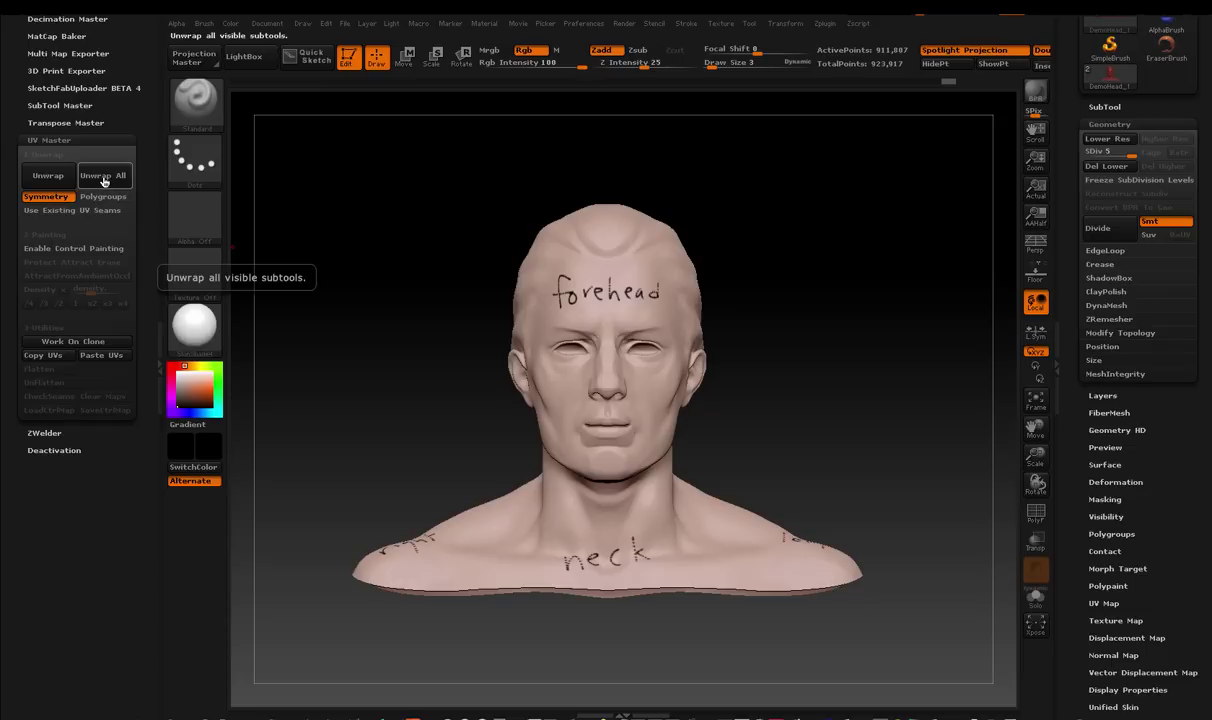
click(103, 180)
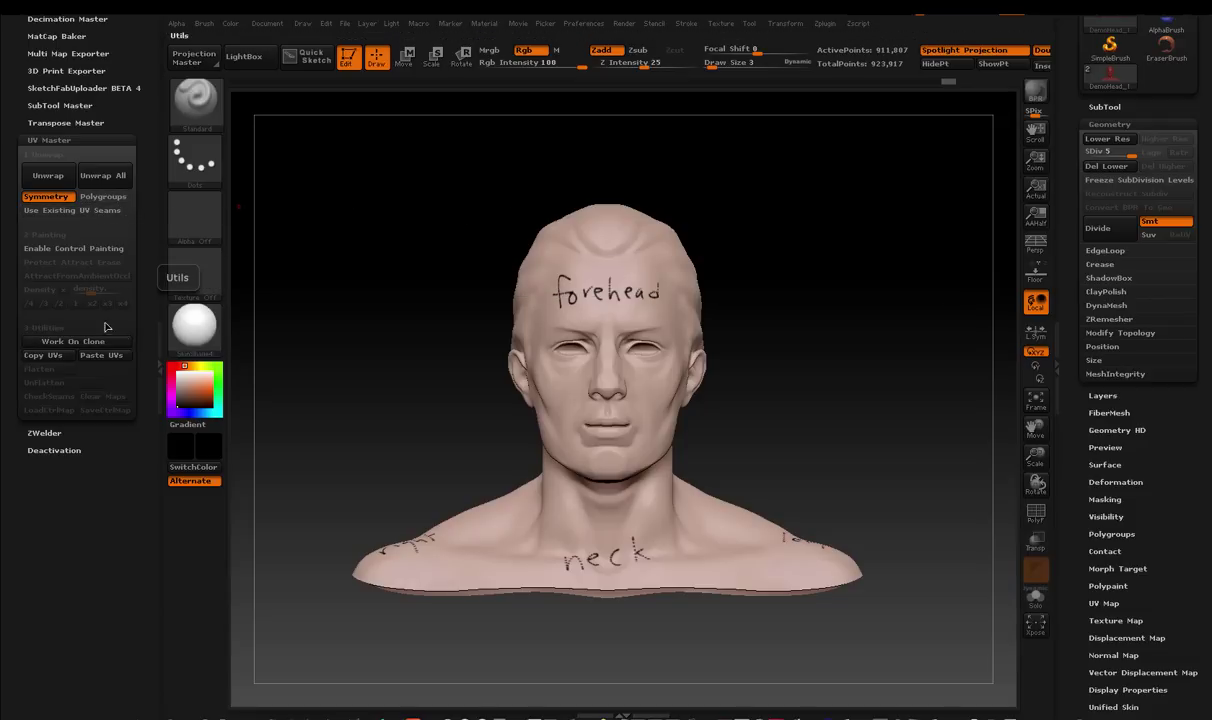
Step: Create the CL_DemoHead_1 clone with Work On Clone and unwrap it into one UV island
click(68, 342)
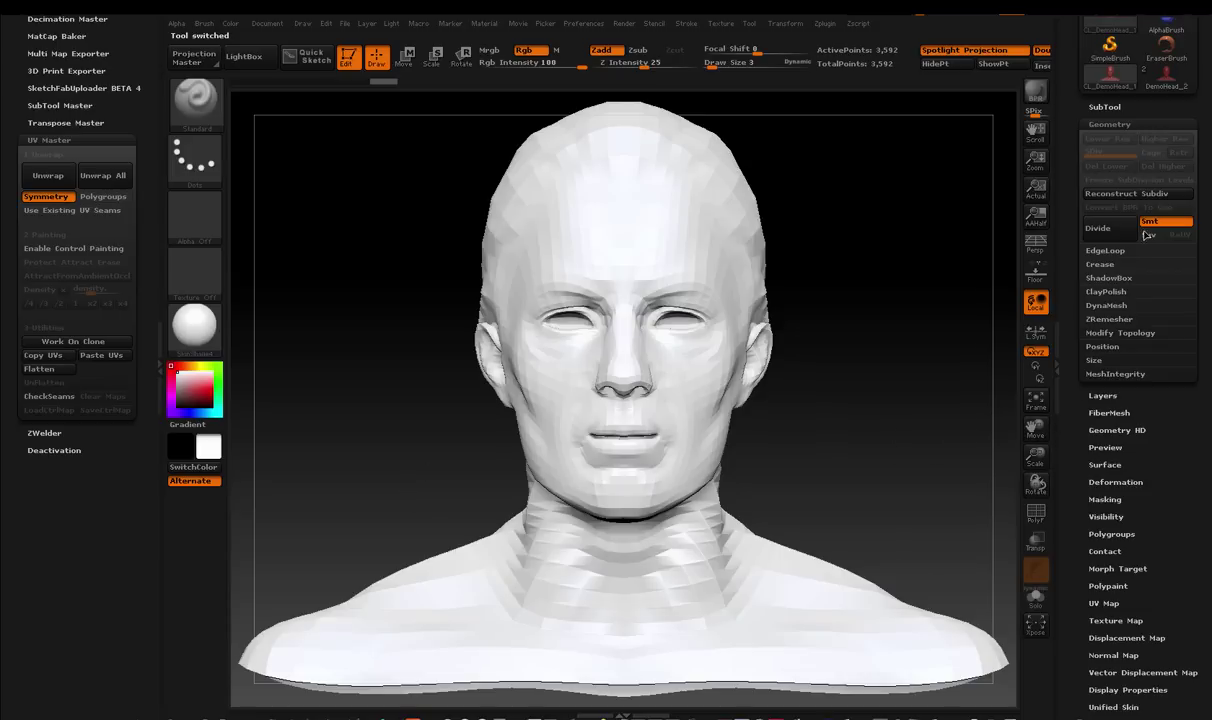
click(1105, 106)
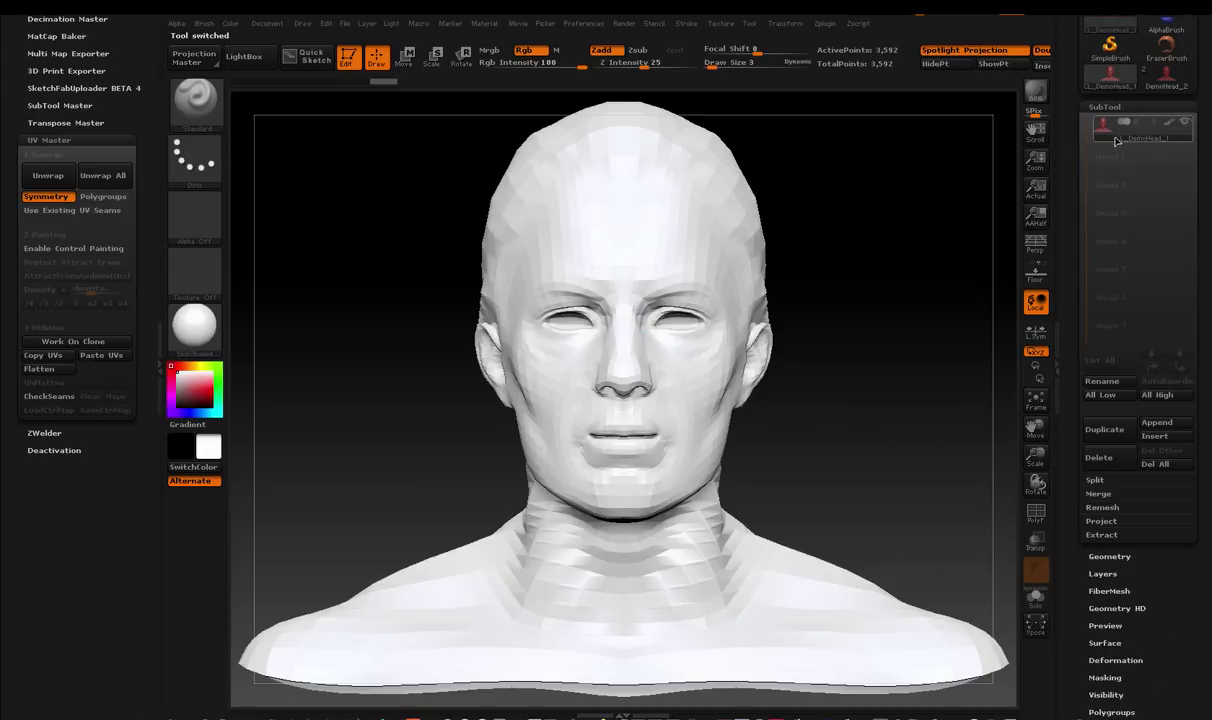
mouse_move(1121, 146)
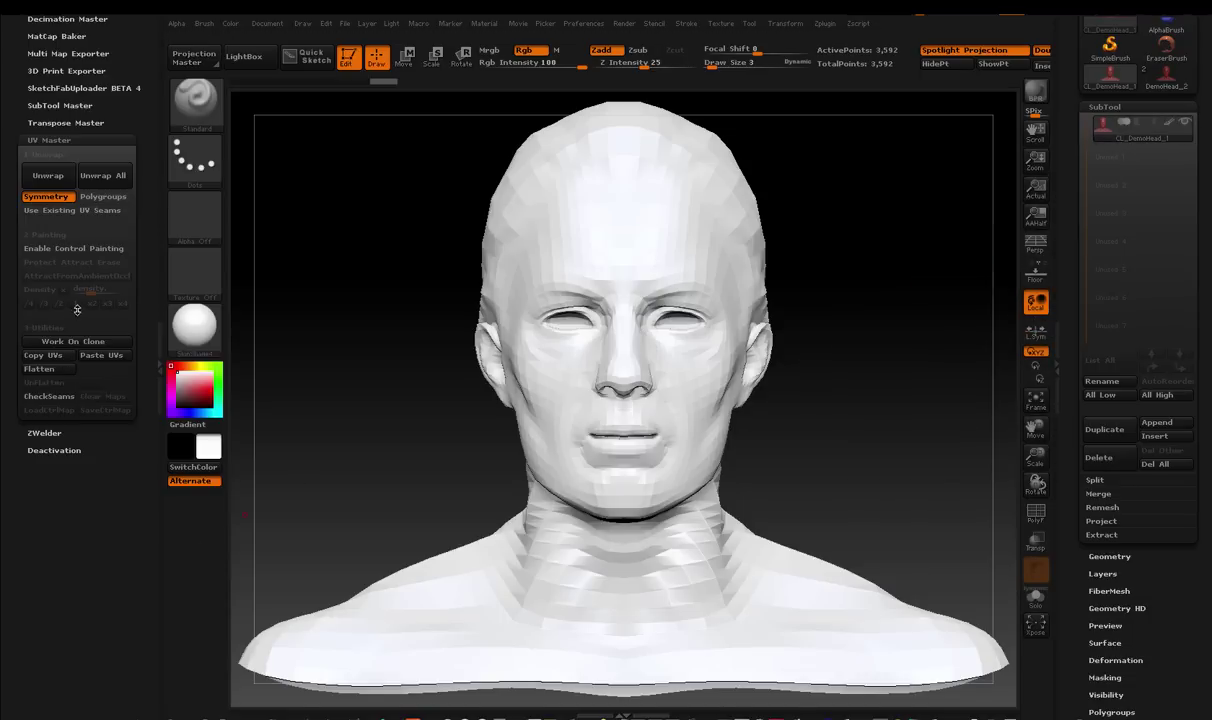
click(46, 177)
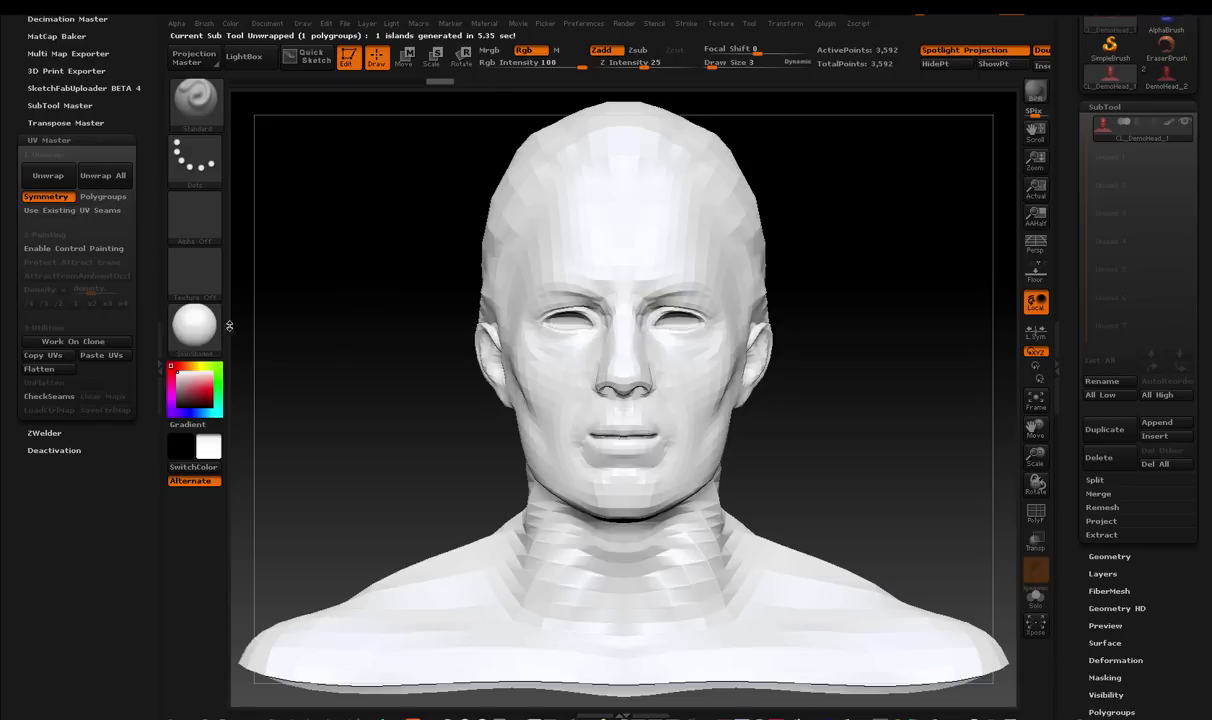
Step: Flatten the clone into its 3,743-point UV layout and check the map size in Tool > UV Map
click(50, 369)
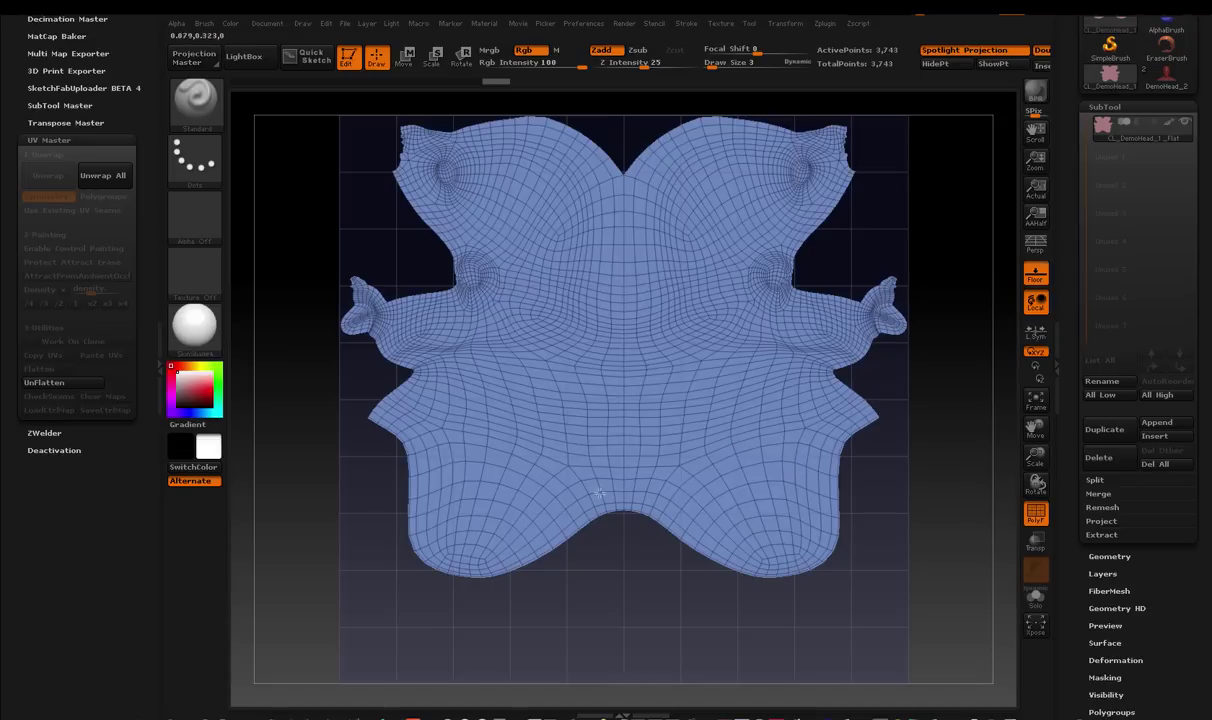
scroll(1078, 493, down, 3)
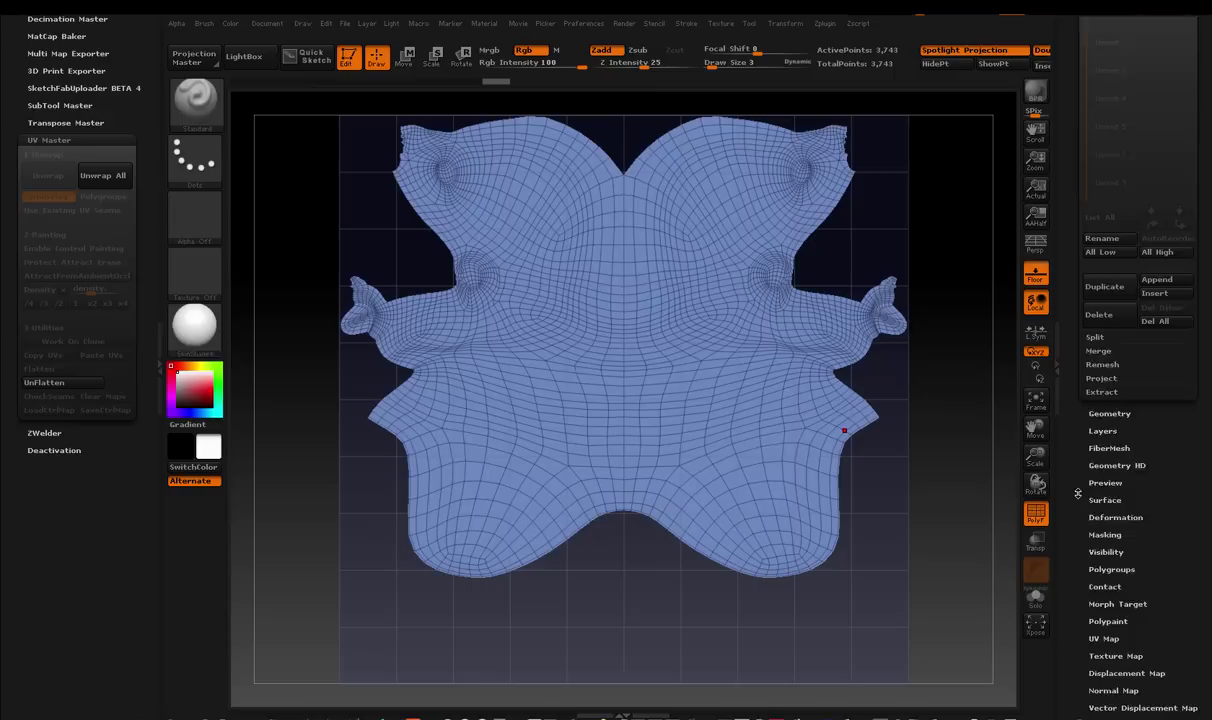
scroll(1078, 493, down, 2)
click(1104, 553)
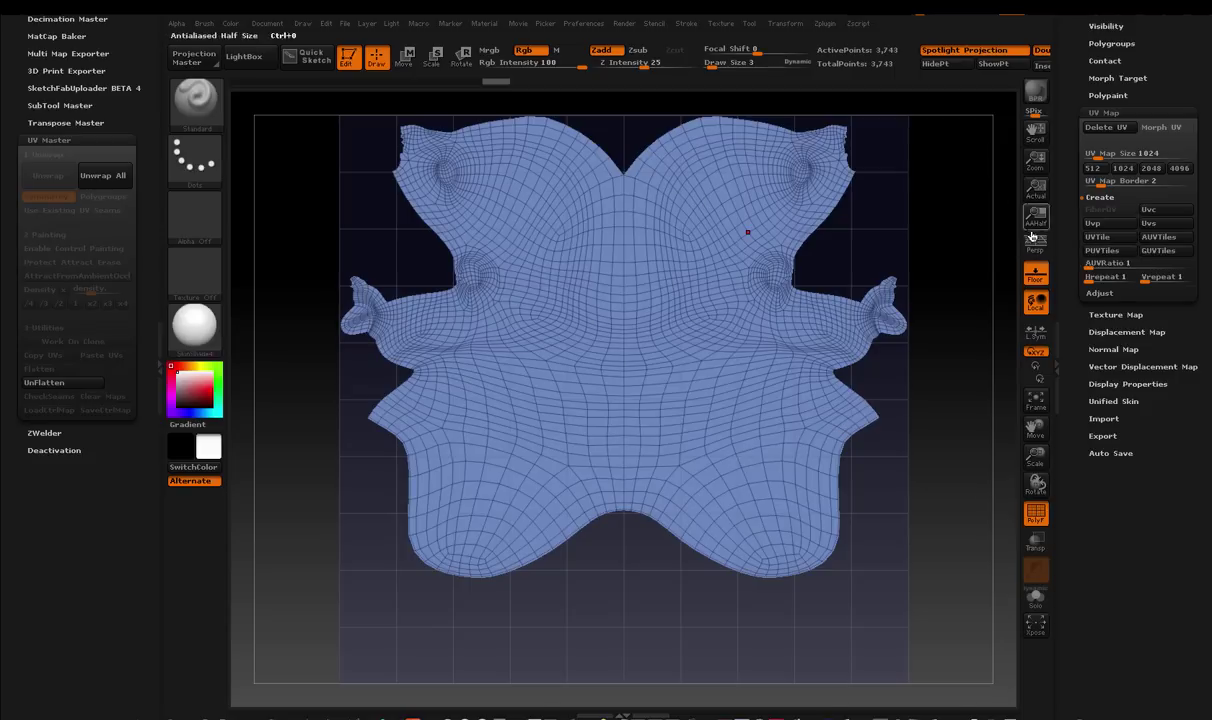
scroll(1068, 276, up, 4)
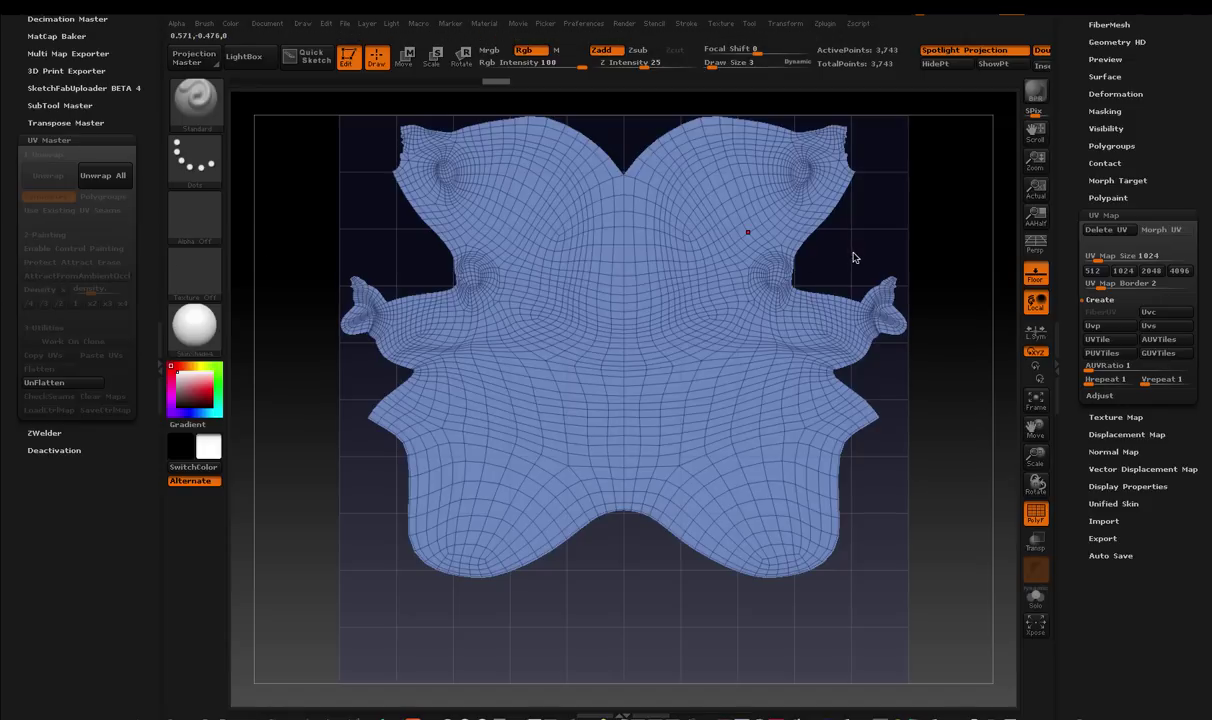
click(1099, 220)
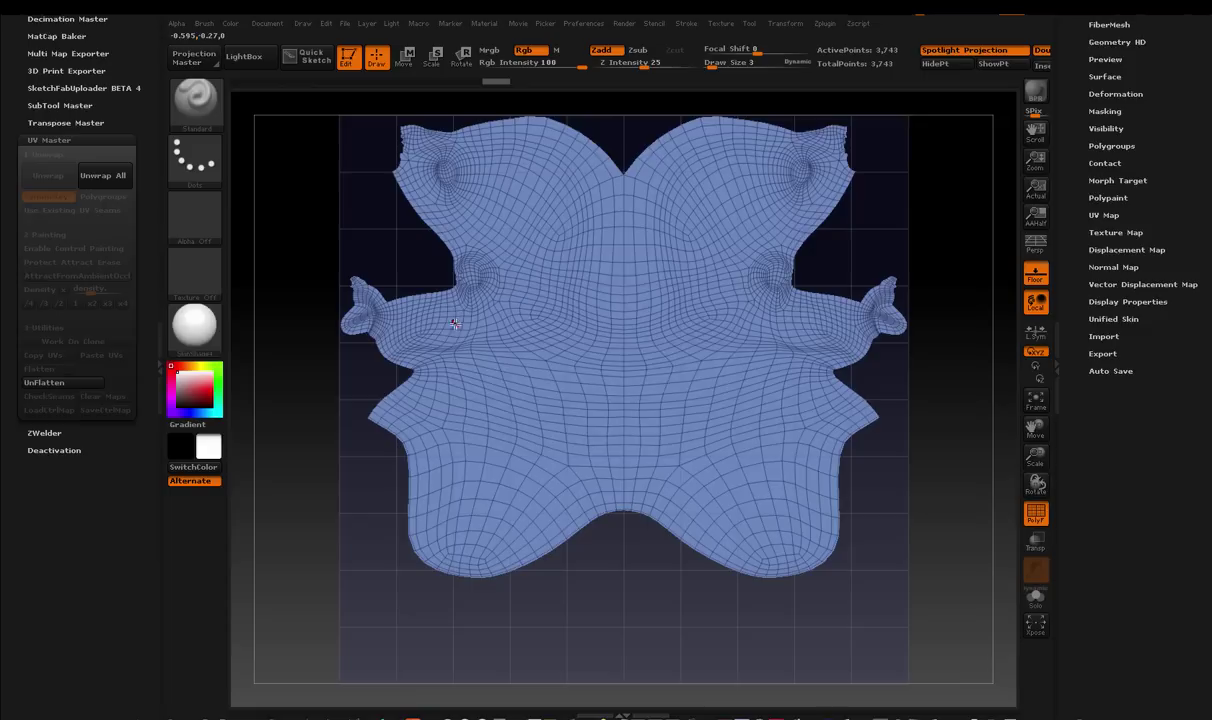
Step: Unflatten the head, then paint Protect red over the face, forehead and temples with brush size 65
click(60, 384)
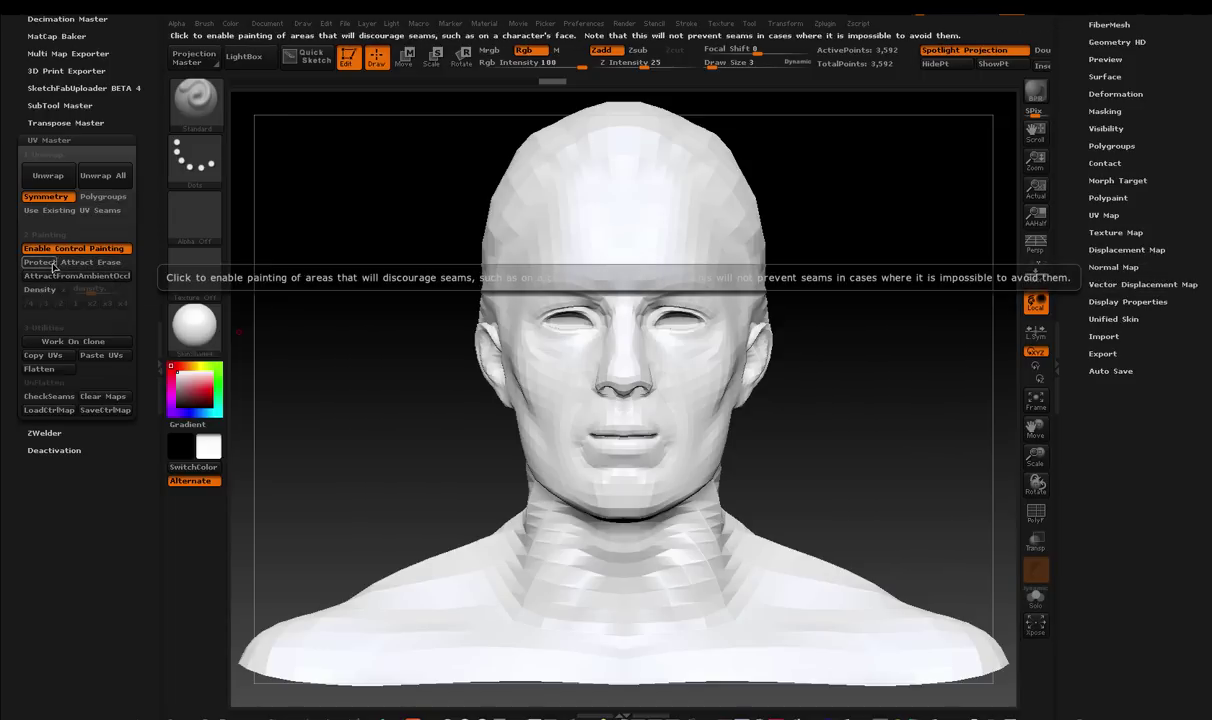
click(48, 264)
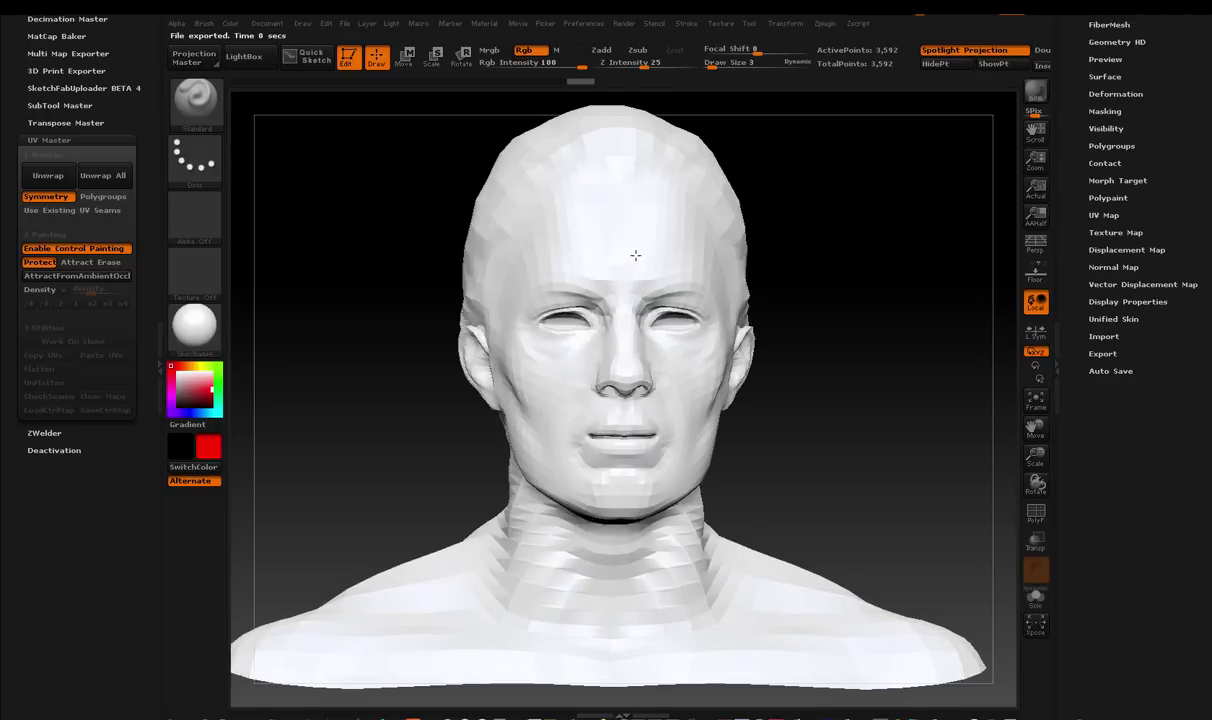
key(space)
mouse_move(636, 252)
mouse_down()
mouse_move(550, 320)
mouse_move(569, 287)
mouse_move(570, 400)
mouse_move(569, 380)
mouse_move(618, 382)
mouse_move(605, 451)
mouse_move(583, 465)
mouse_move(526, 332)
mouse_move(523, 285)
mouse_move(549, 430)
mouse_move(613, 416)
mouse_up()
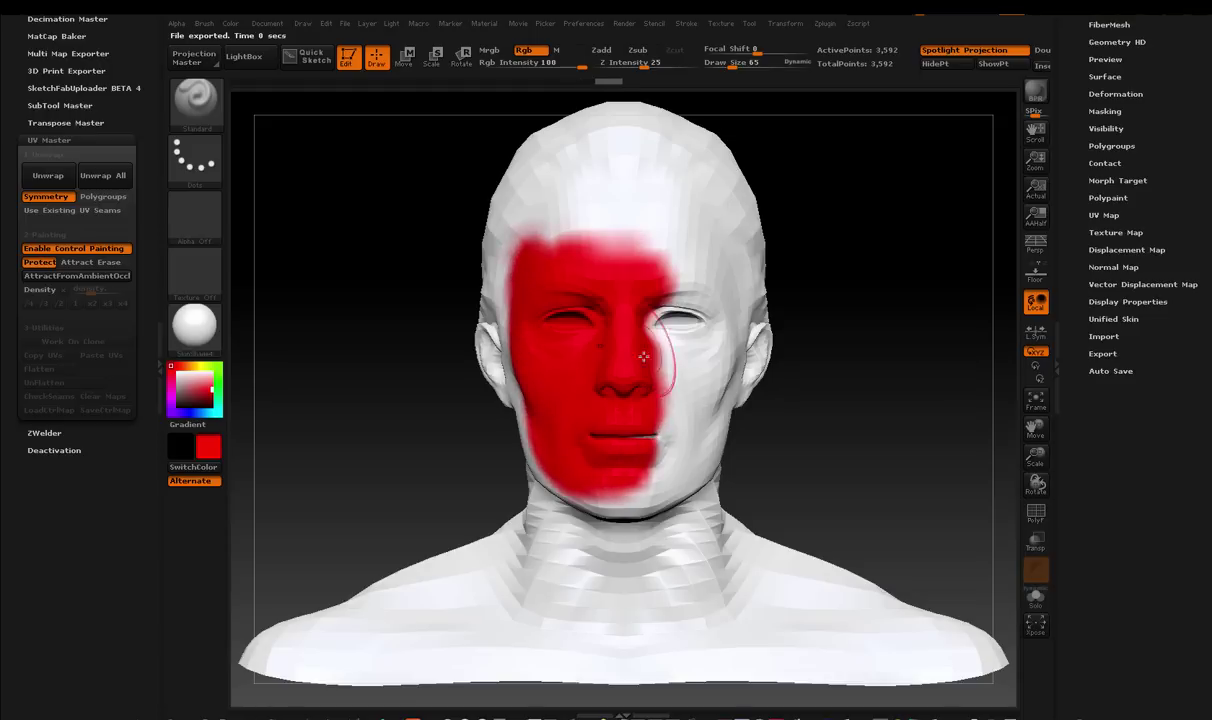
mouse_move(643, 356)
mouse_down()
mouse_move(652, 368)
mouse_move(600, 220)
mouse_move(680, 210)
mouse_move(548, 263)
mouse_move(693, 406)
mouse_move(628, 487)
mouse_move(709, 371)
mouse_move(676, 231)
mouse_move(590, 150)
mouse_move(660, 185)
mouse_move(530, 170)
mouse_up()
mouse_move(414, 382)
mouse_down()
mouse_move(477, 350)
mouse_move(476, 335)
mouse_move(422, 358)
mouse_move(546, 458)
mouse_up()
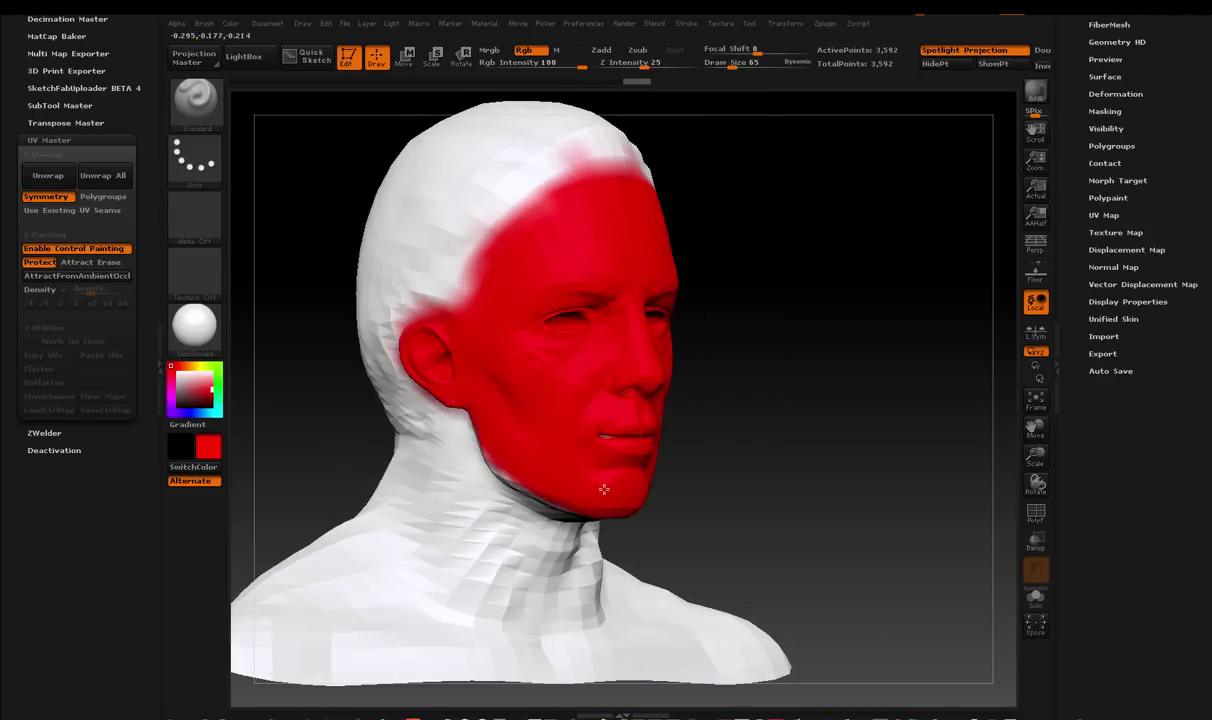
mouse_move(550, 296)
mouse_down()
mouse_move(536, 217)
mouse_move(623, 183)
mouse_move(508, 247)
mouse_move(472, 313)
mouse_move(510, 257)
mouse_up()
Step: Paint Protect red down the chin, neck and across the chest from the front view
drag(905, 300, 759, 296)
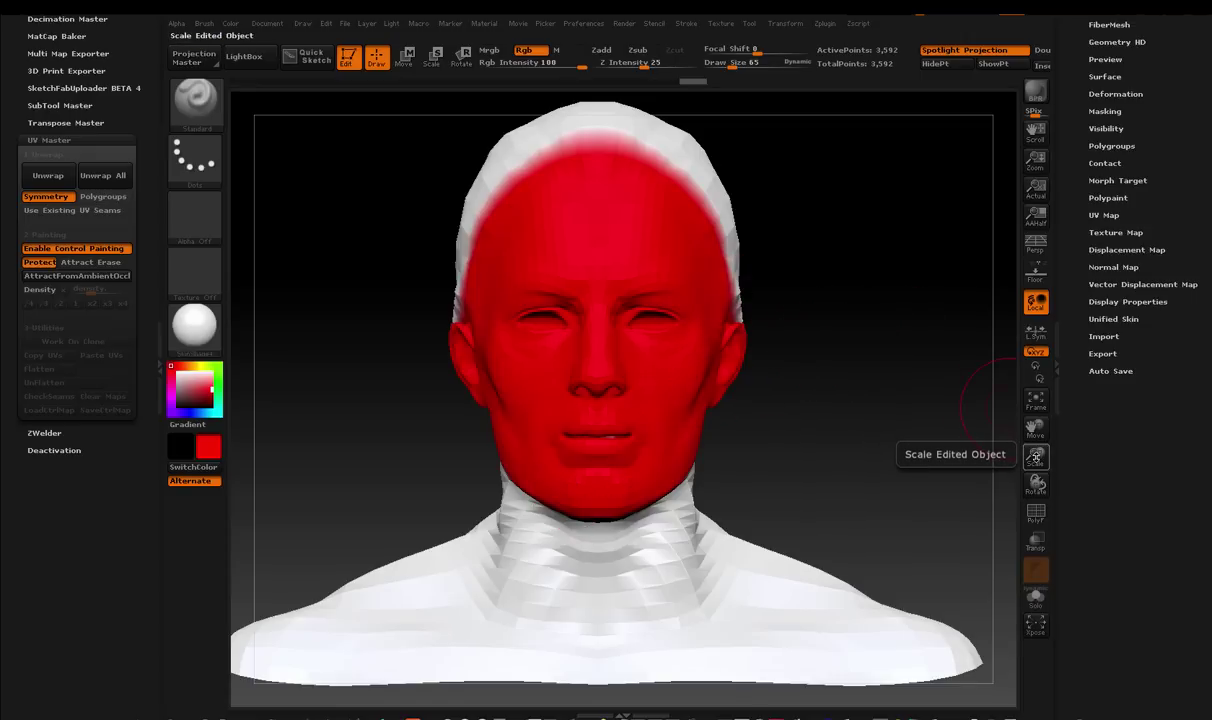
drag(1035, 456, 956, 385)
mouse_move(582, 507)
mouse_down()
mouse_move(565, 530)
mouse_move(420, 595)
mouse_move(451, 613)
mouse_move(500, 603)
mouse_move(420, 565)
mouse_move(511, 571)
mouse_move(500, 505)
mouse_move(524, 470)
mouse_up()
mouse_move(825, 360)
mouse_down()
mouse_move(840, 350)
mouse_move(809, 344)
mouse_up()
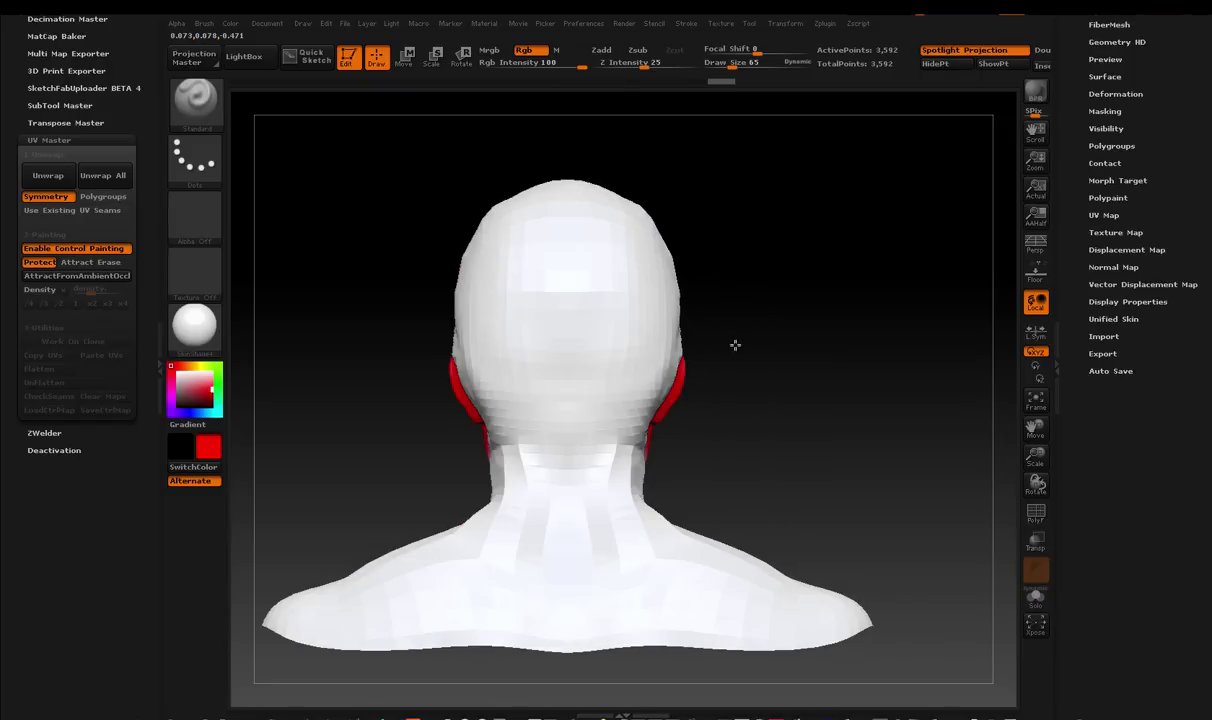
Step: Paint Attract blue over the back of the head, crown and down the neck
click(77, 262)
mouse_move(548, 258)
mouse_down()
mouse_move(535, 270)
mouse_move(557, 208)
mouse_move(525, 252)
mouse_move(555, 325)
mouse_move(524, 285)
mouse_move(500, 212)
mouse_move(490, 290)
mouse_move(560, 389)
mouse_move(529, 490)
mouse_move(544, 584)
mouse_move(365, 623)
mouse_move(695, 617)
mouse_move(433, 601)
mouse_move(322, 613)
mouse_move(548, 531)
mouse_up()
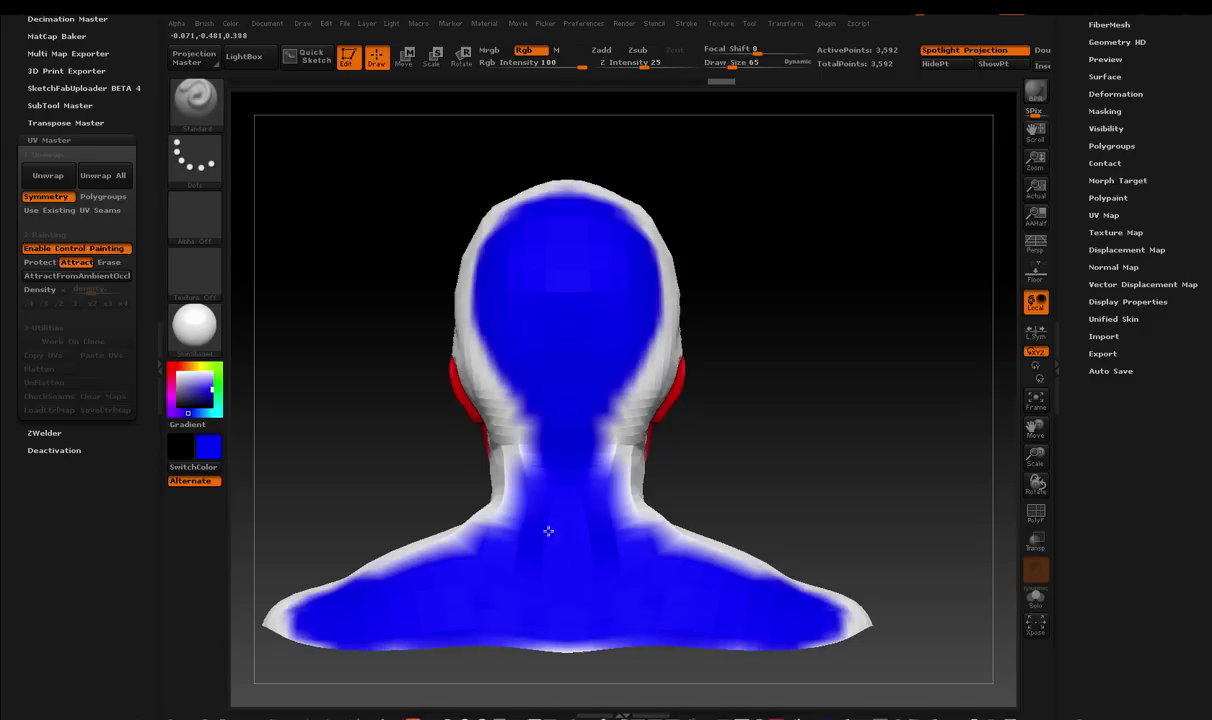
mouse_move(420, 470)
mouse_down()
mouse_move(354, 455)
mouse_move(463, 460)
mouse_move(616, 347)
mouse_up()
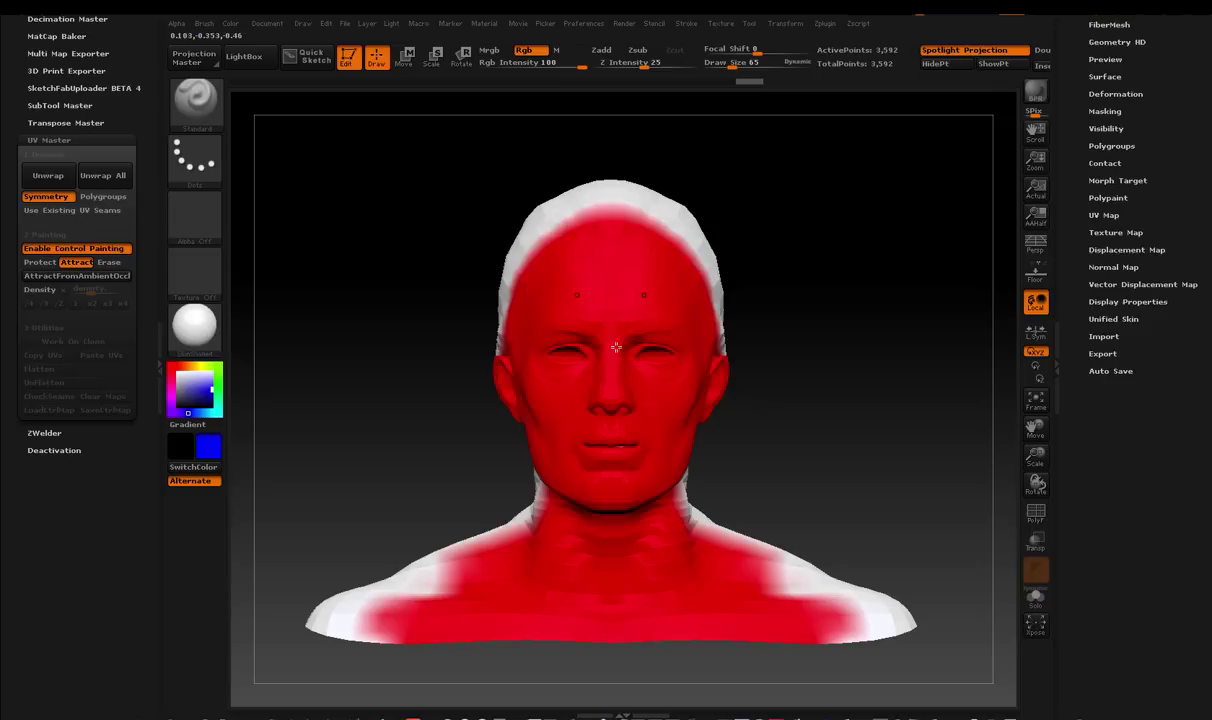
mouse_move(880, 558)
mouse_down()
mouse_move(879, 419)
mouse_move(901, 435)
mouse_move(884, 389)
mouse_move(899, 399)
mouse_move(825, 412)
mouse_up()
mouse_move(490, 185)
mouse_down()
mouse_move(488, 238)
mouse_move(513, 188)
mouse_move(477, 256)
mouse_move(470, 216)
mouse_move(463, 229)
mouse_move(546, 418)
mouse_move(555, 503)
mouse_move(520, 381)
mouse_move(549, 560)
mouse_up()
mouse_move(720, 345)
mouse_down()
mouse_move(749, 322)
mouse_move(833, 310)
mouse_move(855, 273)
mouse_move(913, 311)
mouse_up()
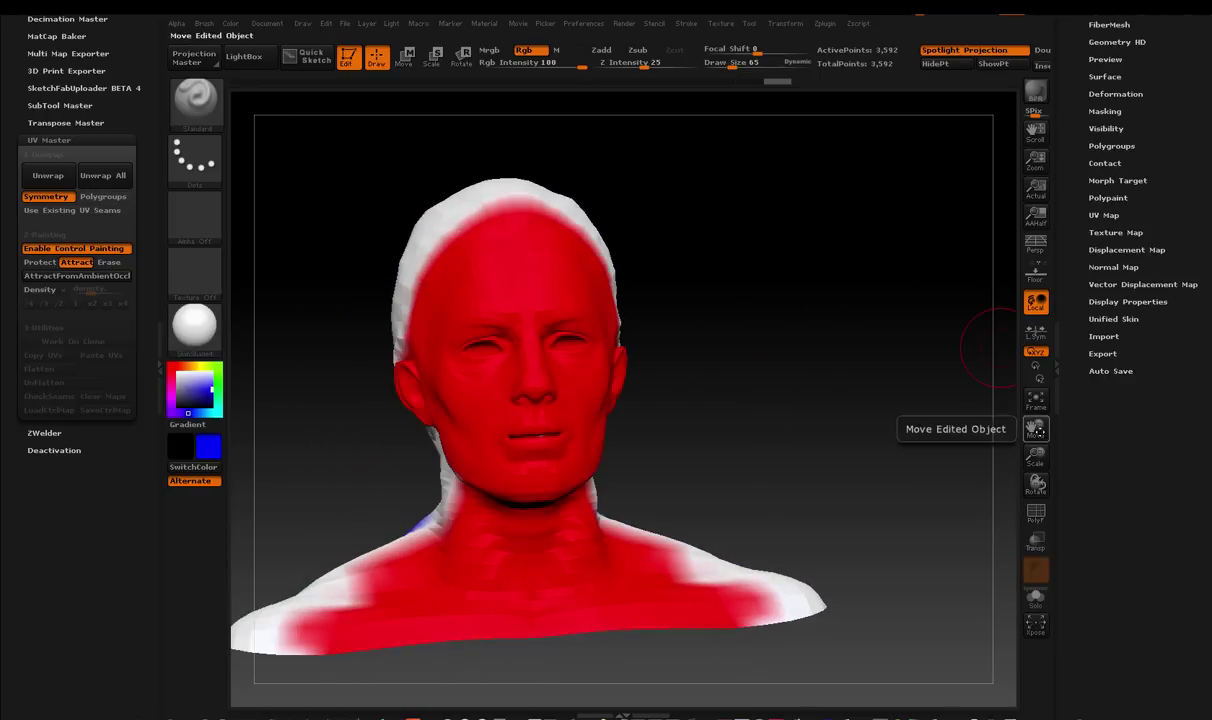
drag(1035, 428, 864, 276)
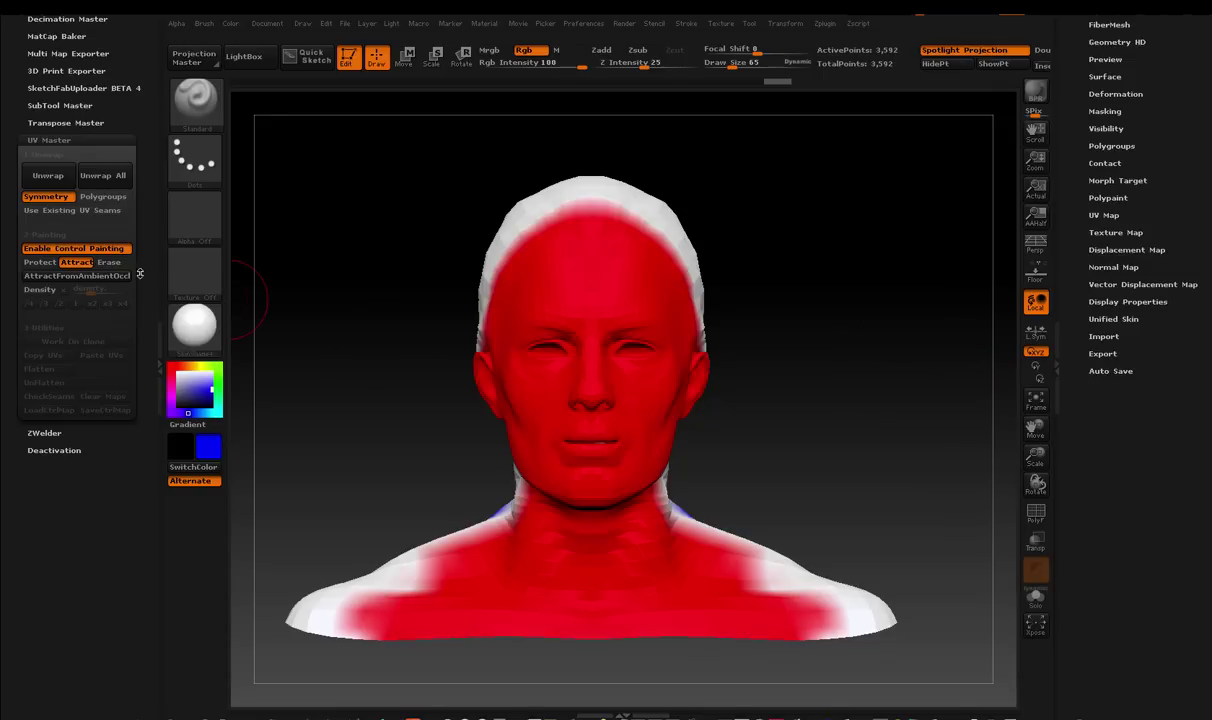
Step: Erase control paint from the top of the head and switch back to Protect
click(110, 262)
mouse_move(515, 195)
mouse_down()
mouse_move(585, 226)
mouse_move(565, 288)
mouse_move(600, 279)
mouse_move(597, 247)
mouse_move(609, 243)
mouse_move(541, 244)
mouse_move(605, 214)
mouse_move(528, 246)
mouse_move(510, 289)
mouse_up()
click(40, 262)
mouse_move(857, 277)
mouse_down()
mouse_move(866, 300)
mouse_move(855, 298)
mouse_move(879, 281)
mouse_move(836, 290)
mouse_move(849, 290)
mouse_up()
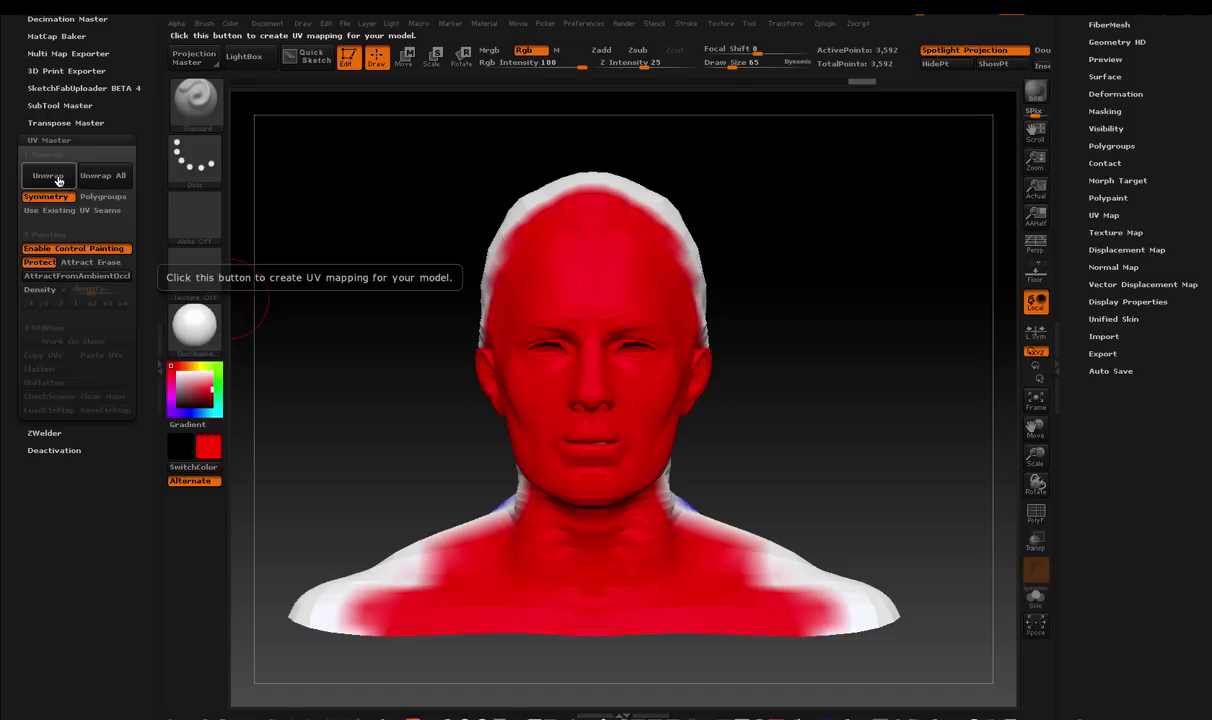
Step: Re-unwrap and flatten the clone into a 3,651-point UV sheet, rotating it to inspect
click(57, 179)
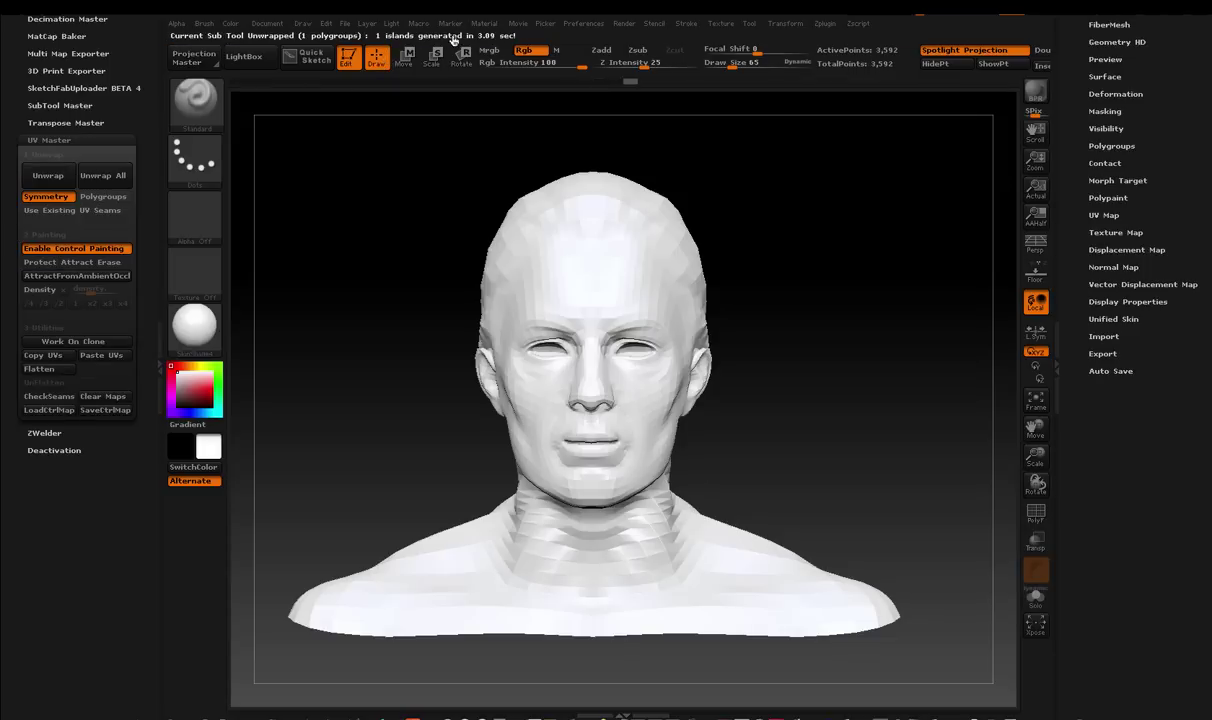
click(43, 370)
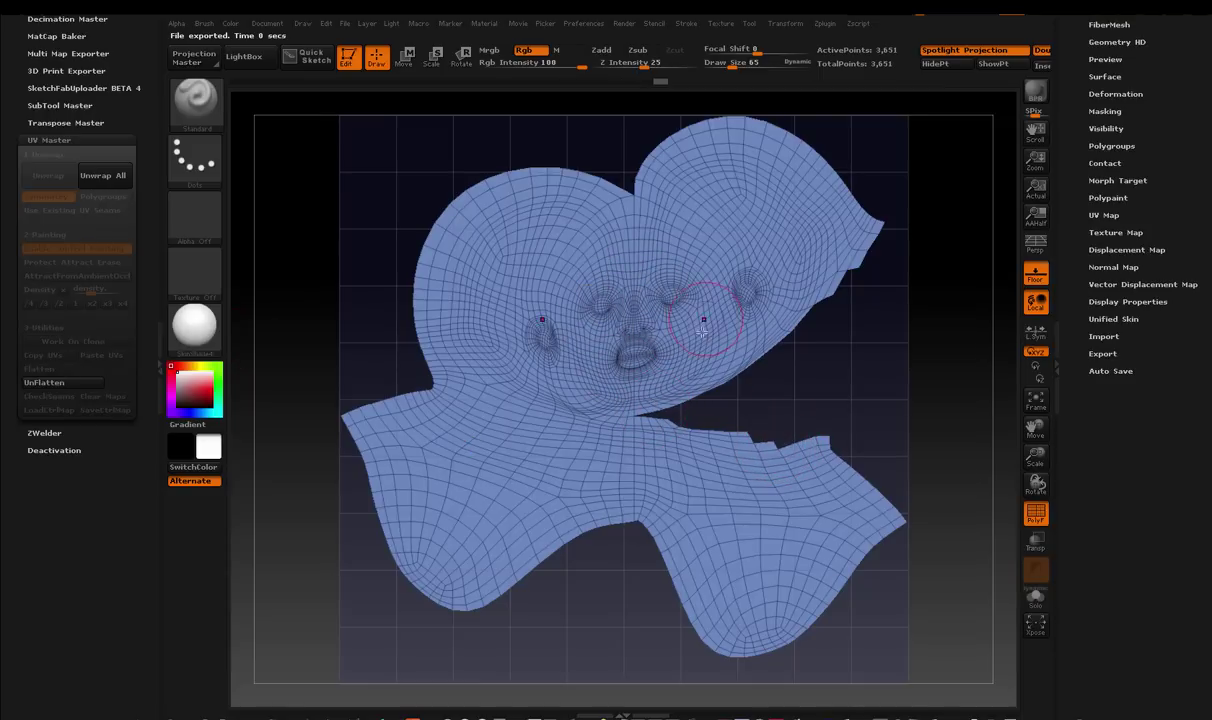
drag(651, 366, 801, 369)
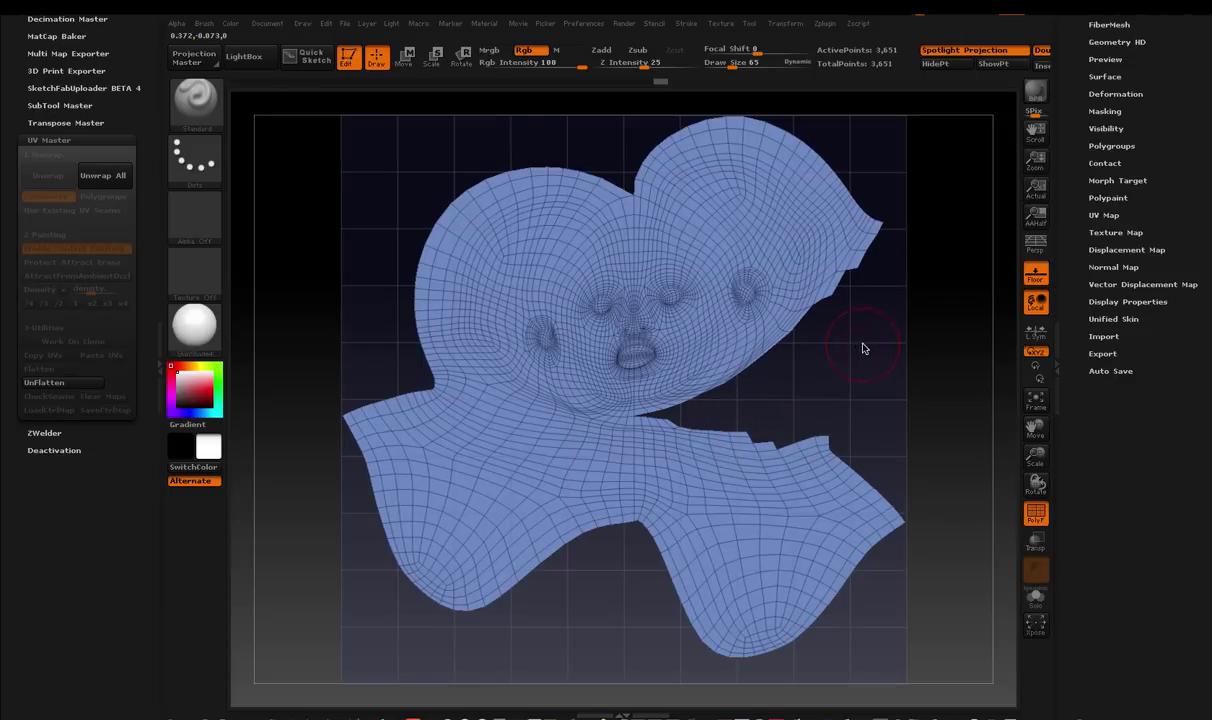
drag(865, 348, 830, 364)
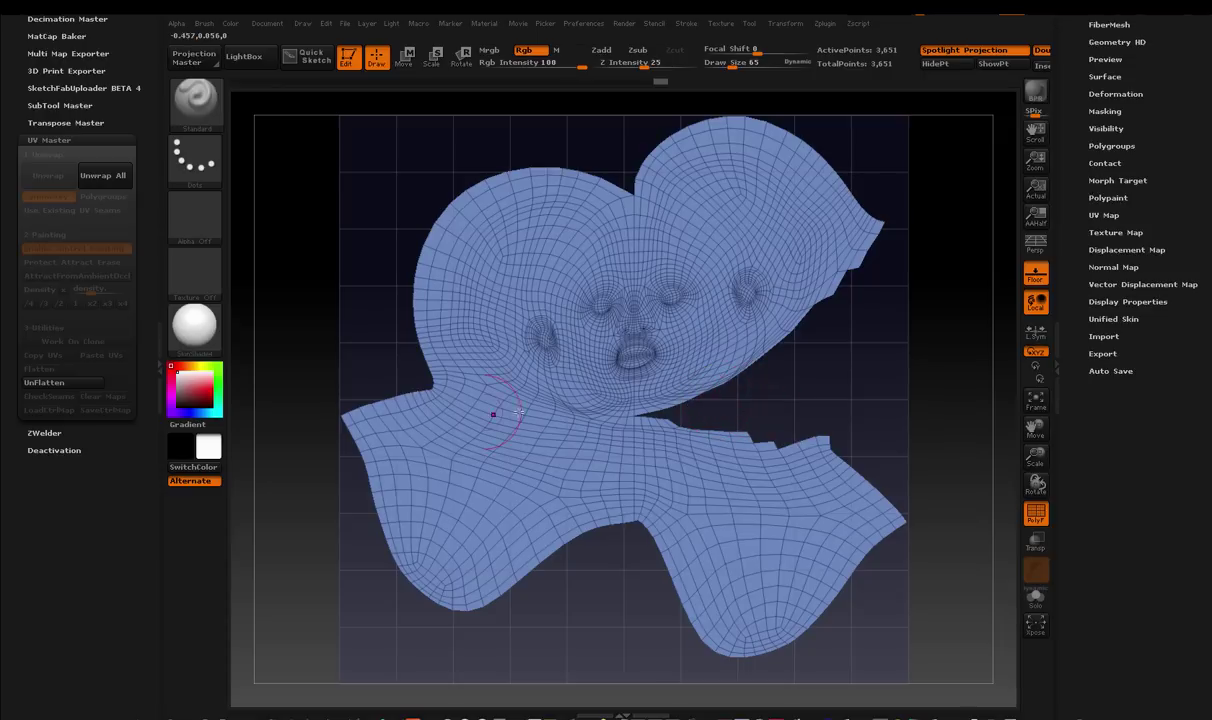
Step: Restore the head to 3D and show its red protect and blue attract control paint
click(80, 385)
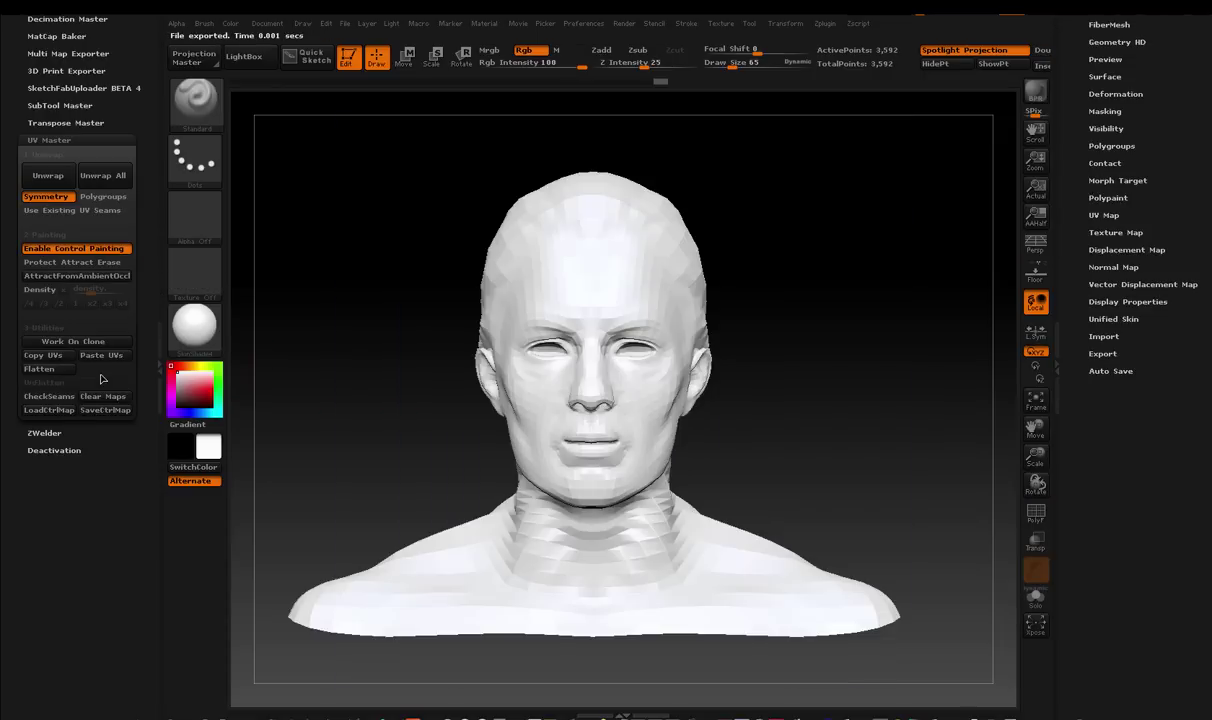
click(46, 263)
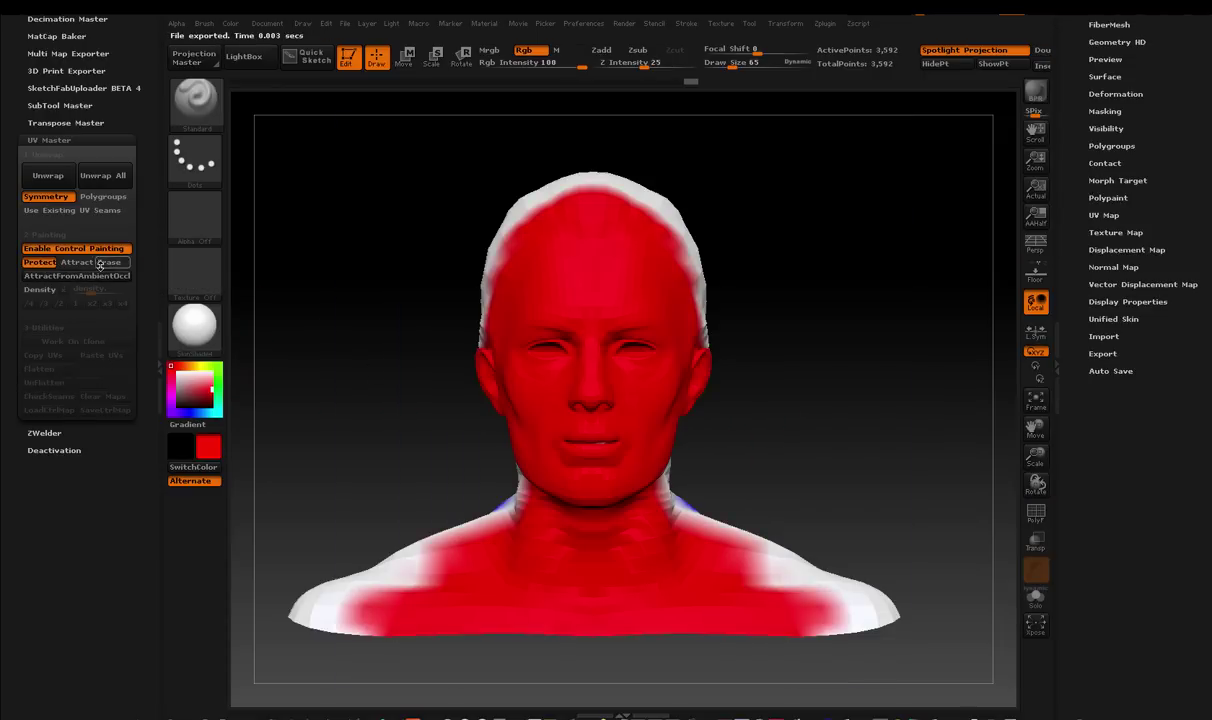
mouse_move(646, 487)
mouse_down()
mouse_move(814, 365)
mouse_move(637, 399)
mouse_up()
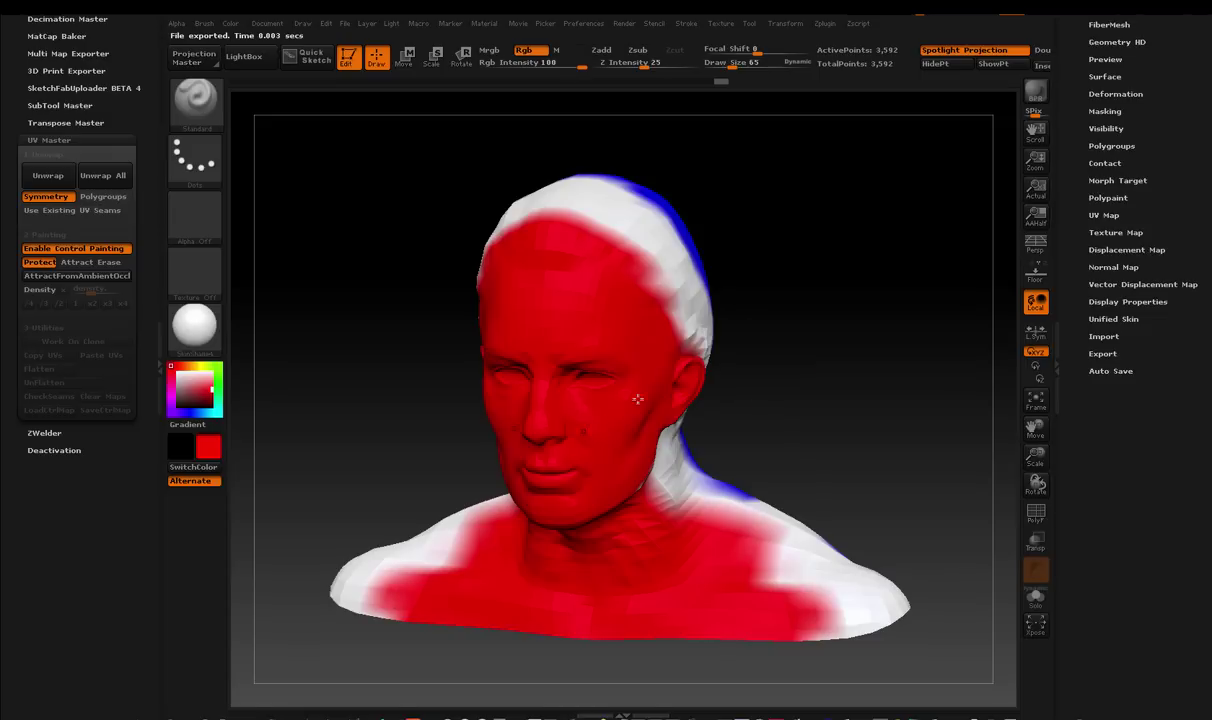
Step: Erase the red and blue control paint from the lower bust, then reselect Protect
click(108, 262)
mouse_move(708, 562)
mouse_down()
mouse_move(738, 549)
mouse_move(760, 605)
mouse_up()
mouse_move(860, 501)
mouse_down()
mouse_move(898, 446)
mouse_move(862, 482)
mouse_up()
mouse_move(720, 470)
mouse_down()
mouse_move(766, 506)
mouse_move(790, 617)
mouse_move(754, 497)
mouse_move(638, 375)
mouse_move(531, 308)
mouse_up()
mouse_move(357, 644)
mouse_down()
mouse_move(433, 533)
mouse_move(393, 491)
mouse_up()
click(39, 262)
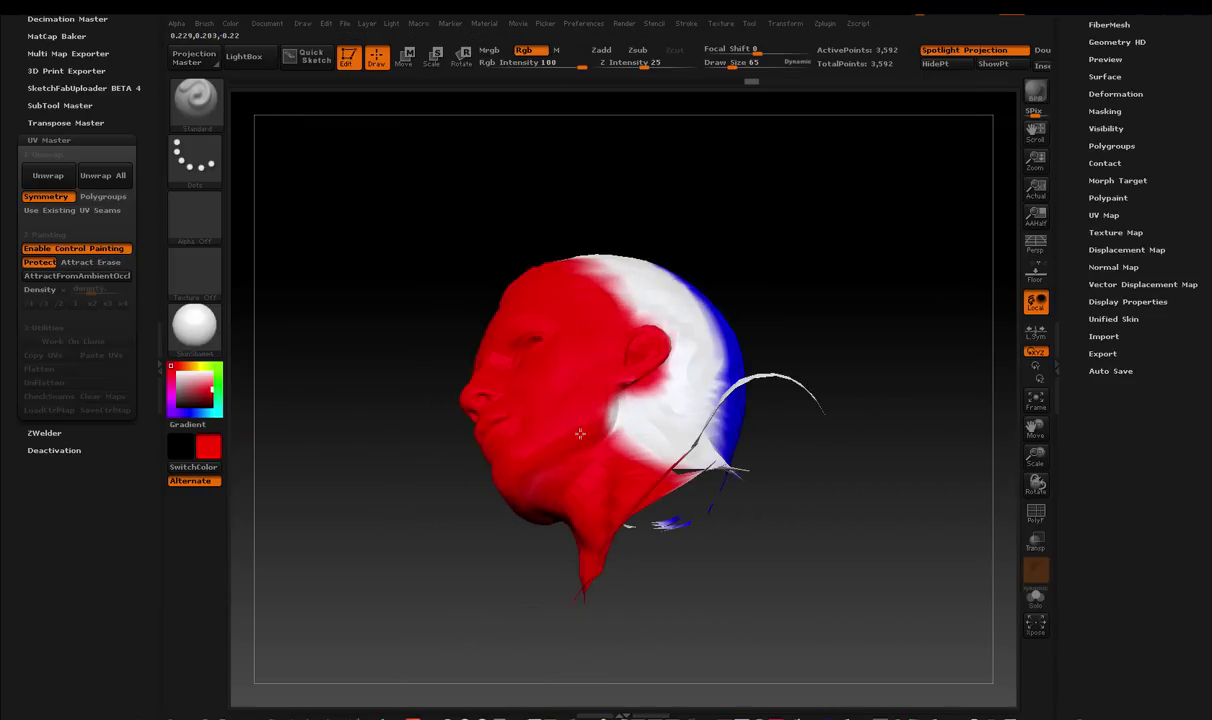
drag(452, 580, 494, 527)
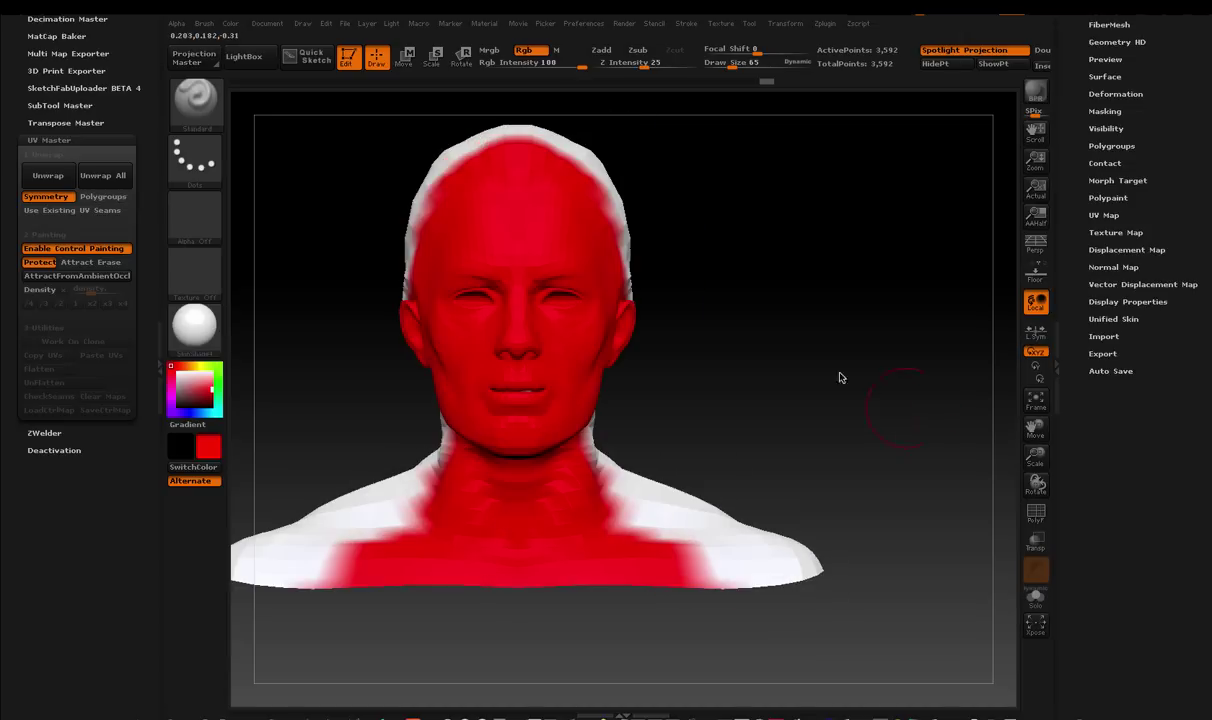
drag(1038, 430, 1098, 431)
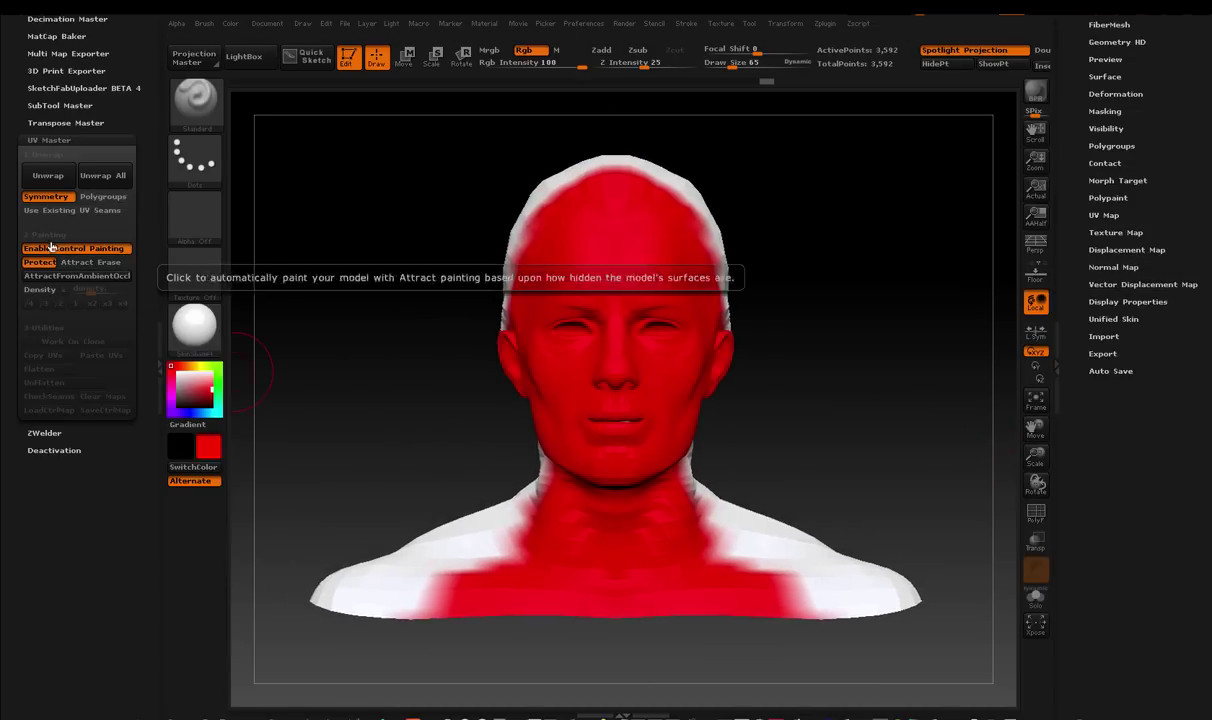
Step: Re-unwrap the head and flatten it into a symmetrical 3,634-point UV sheet
click(54, 176)
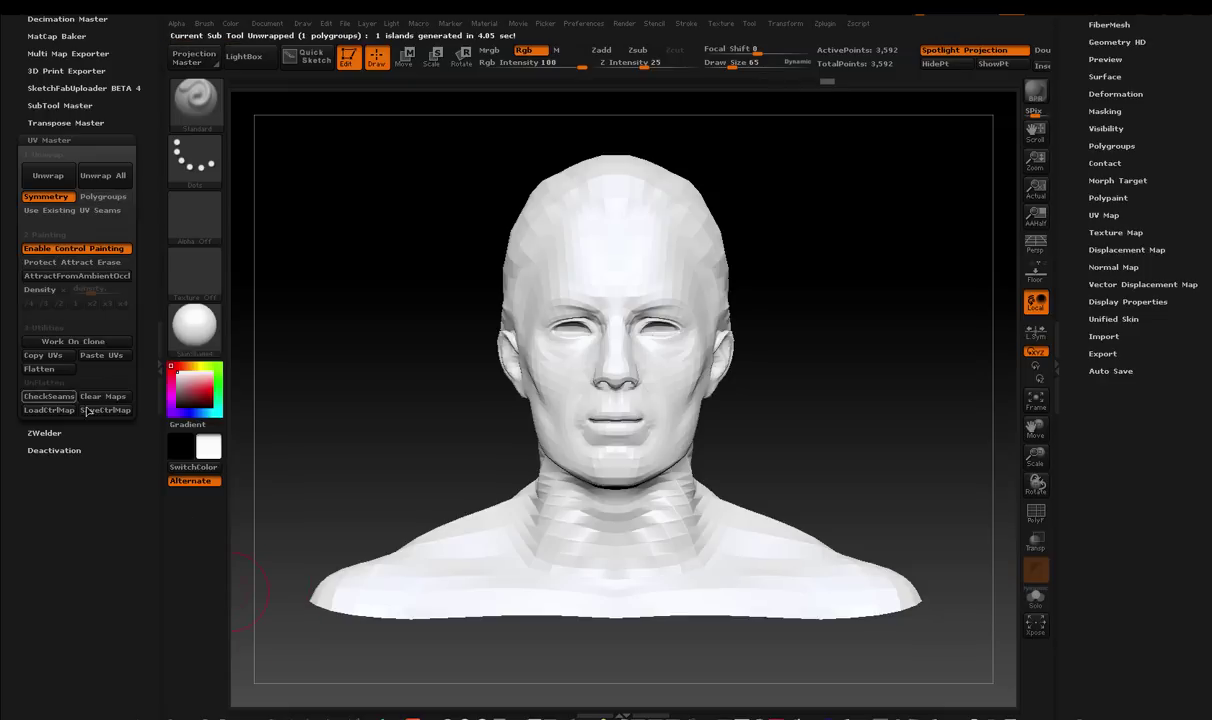
click(52, 370)
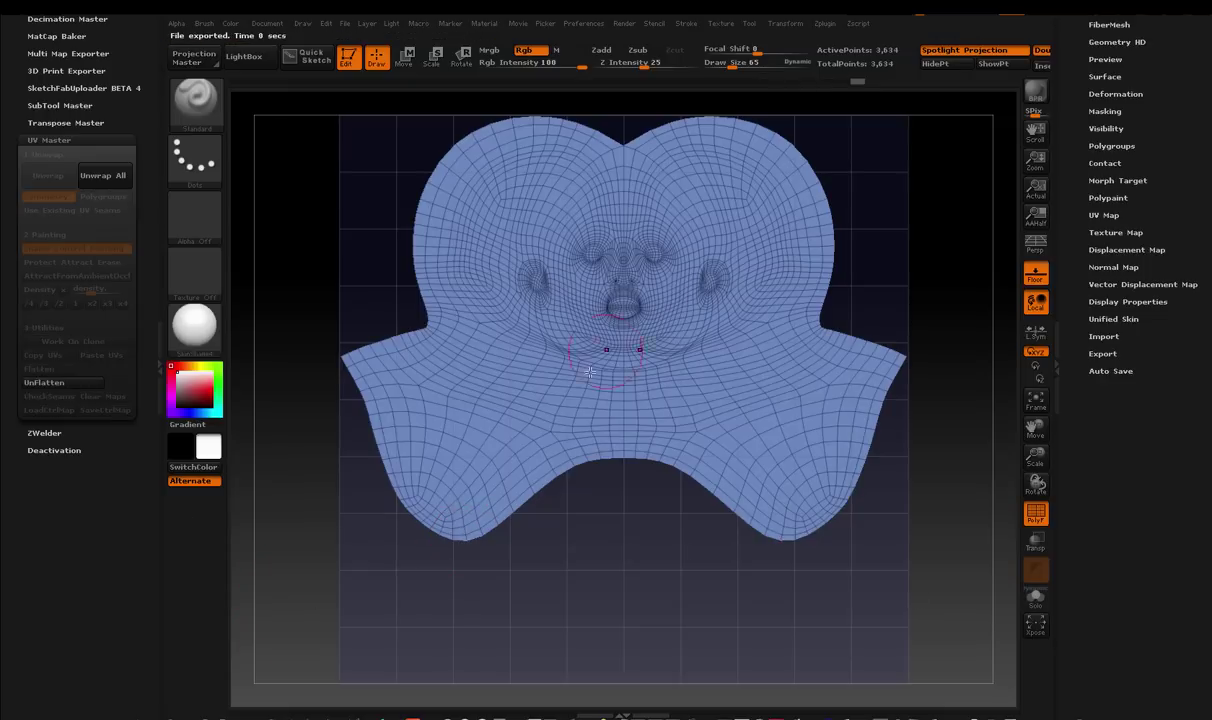
drag(1036, 424, 1036, 428)
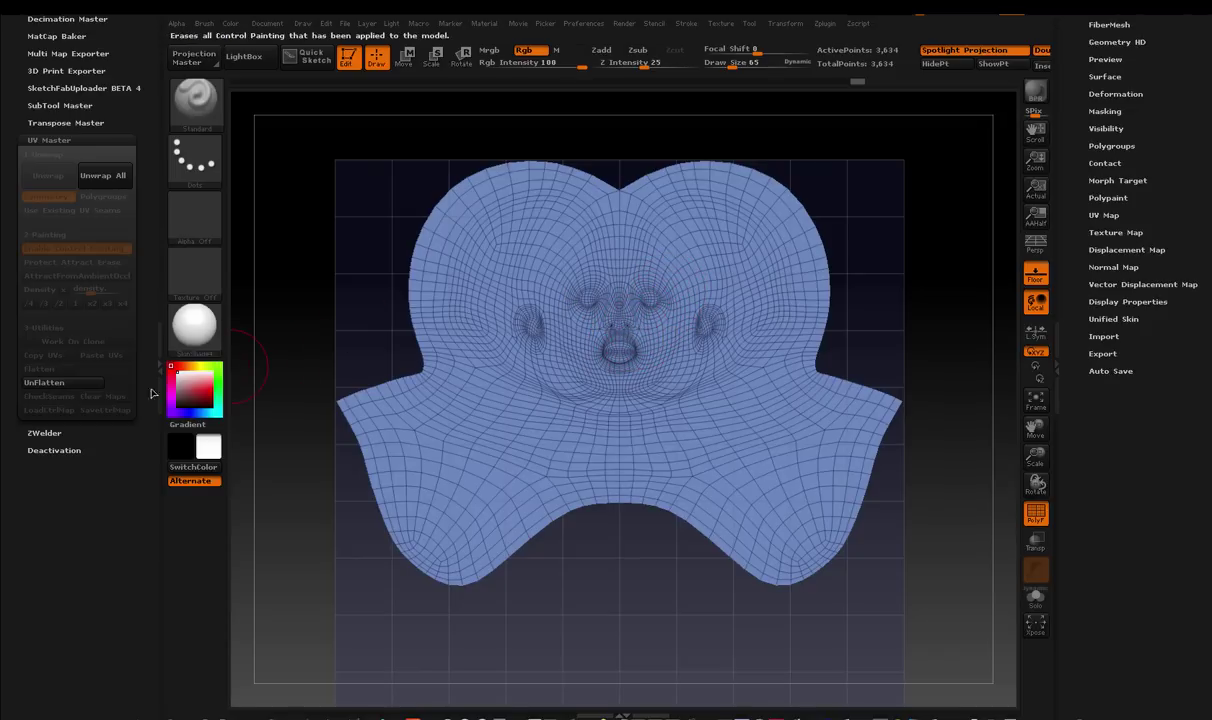
Step: Return the clone to 3D and switch to the textured DemoHead_2 subtool
click(98, 391)
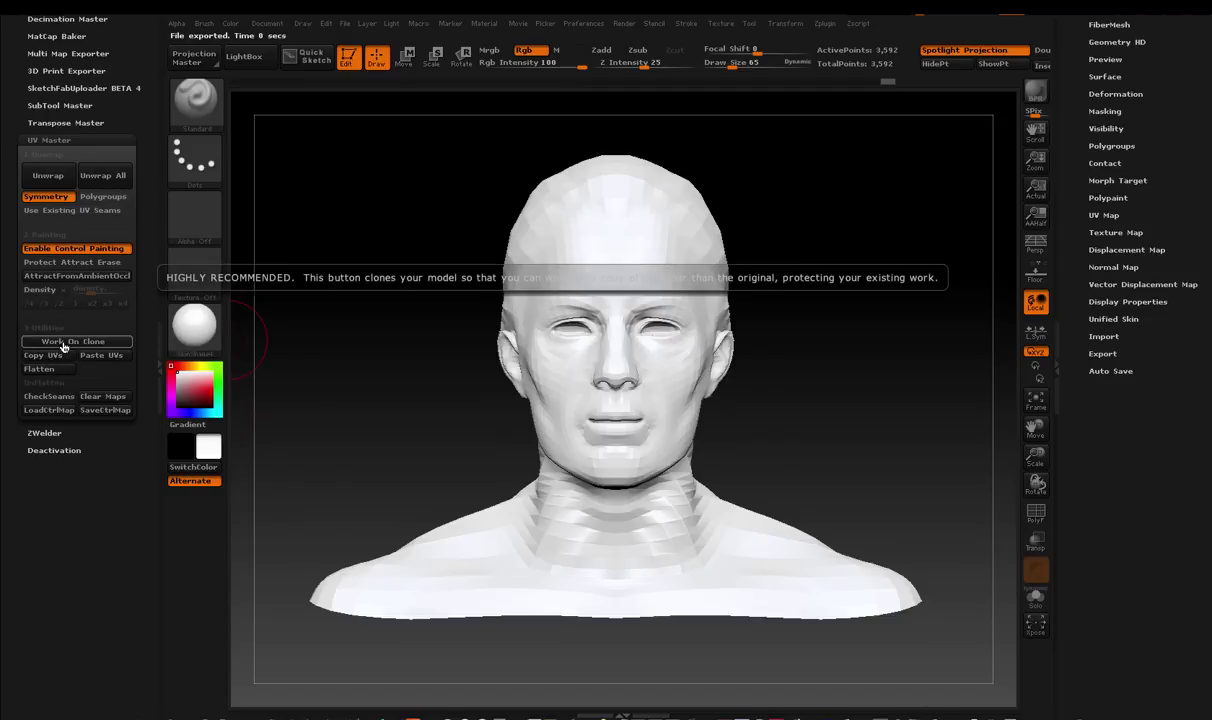
scroll(1085, 200, up, 5)
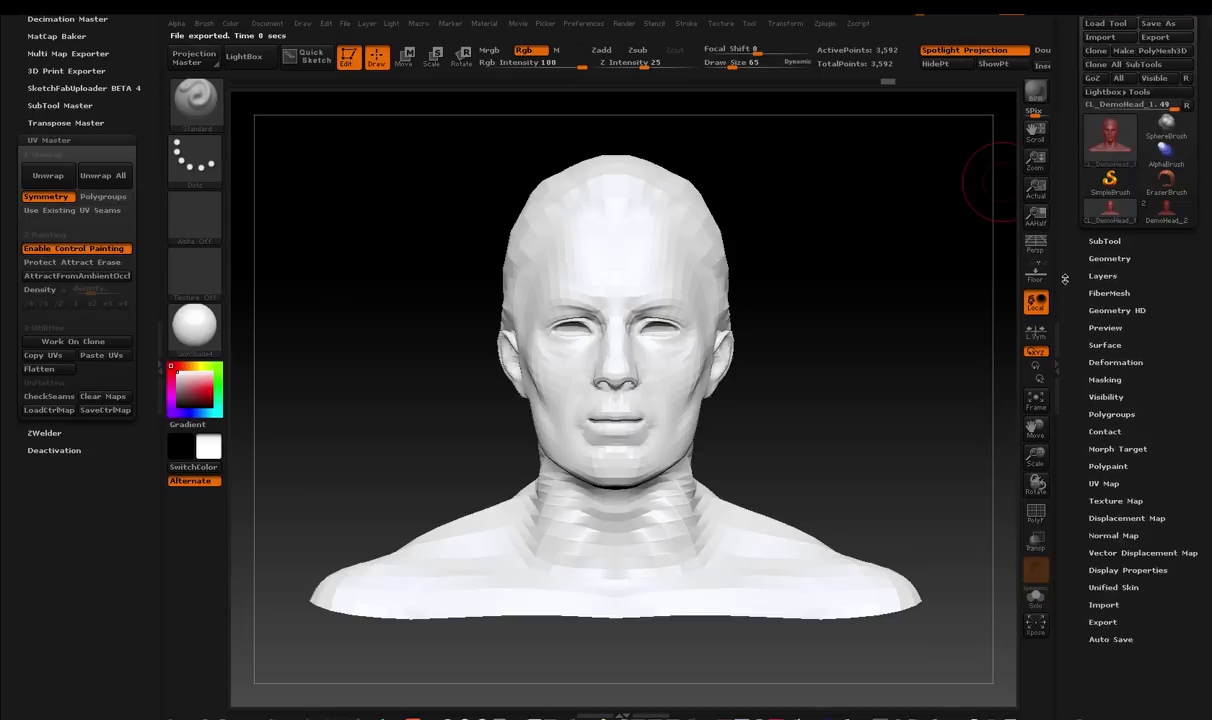
click(1104, 264)
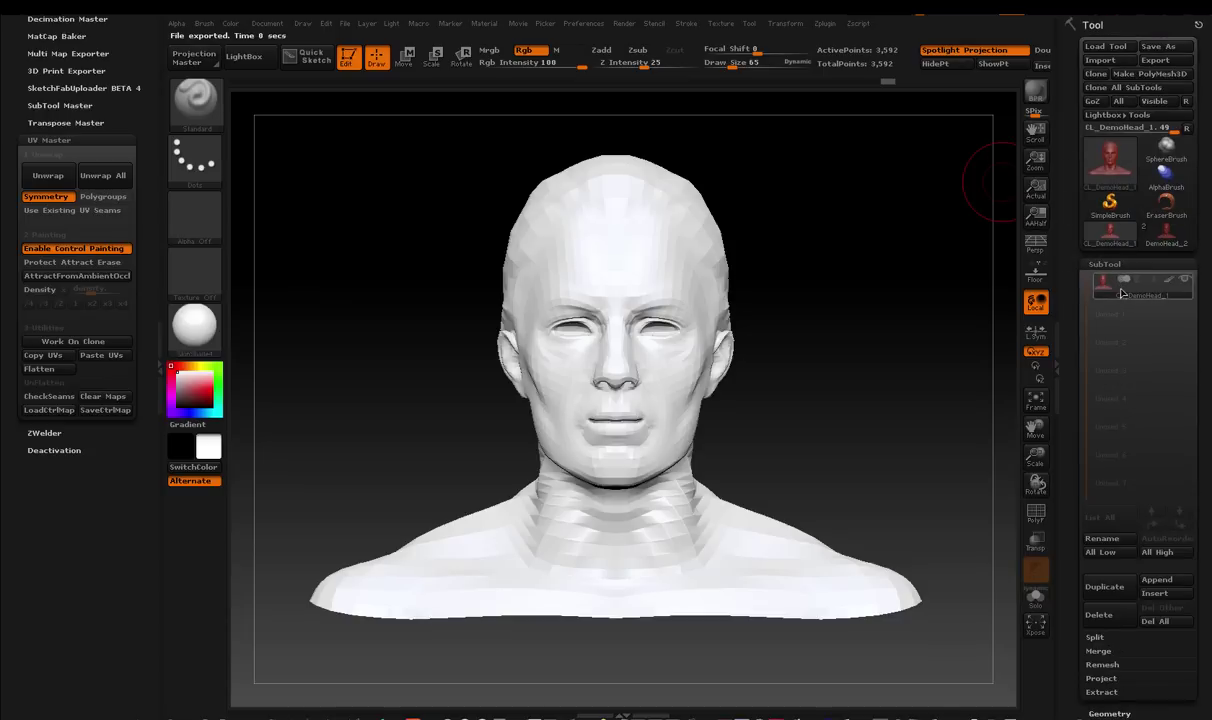
mouse_move(1121, 300)
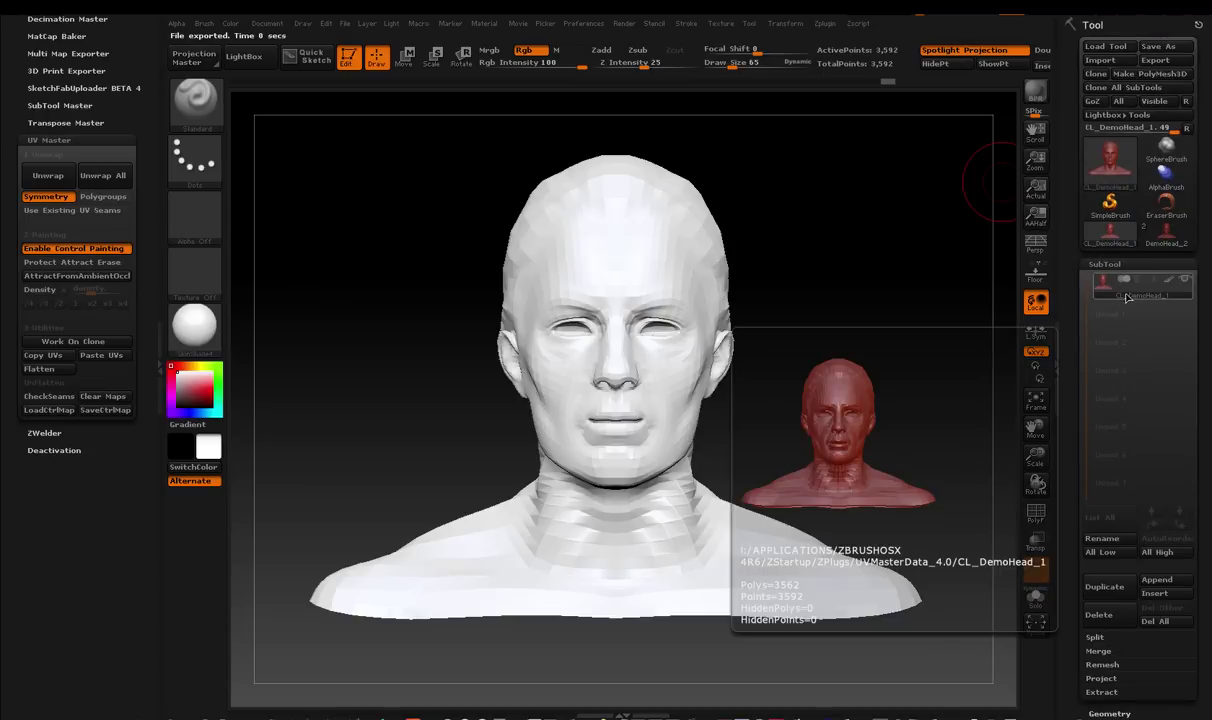
click(1164, 244)
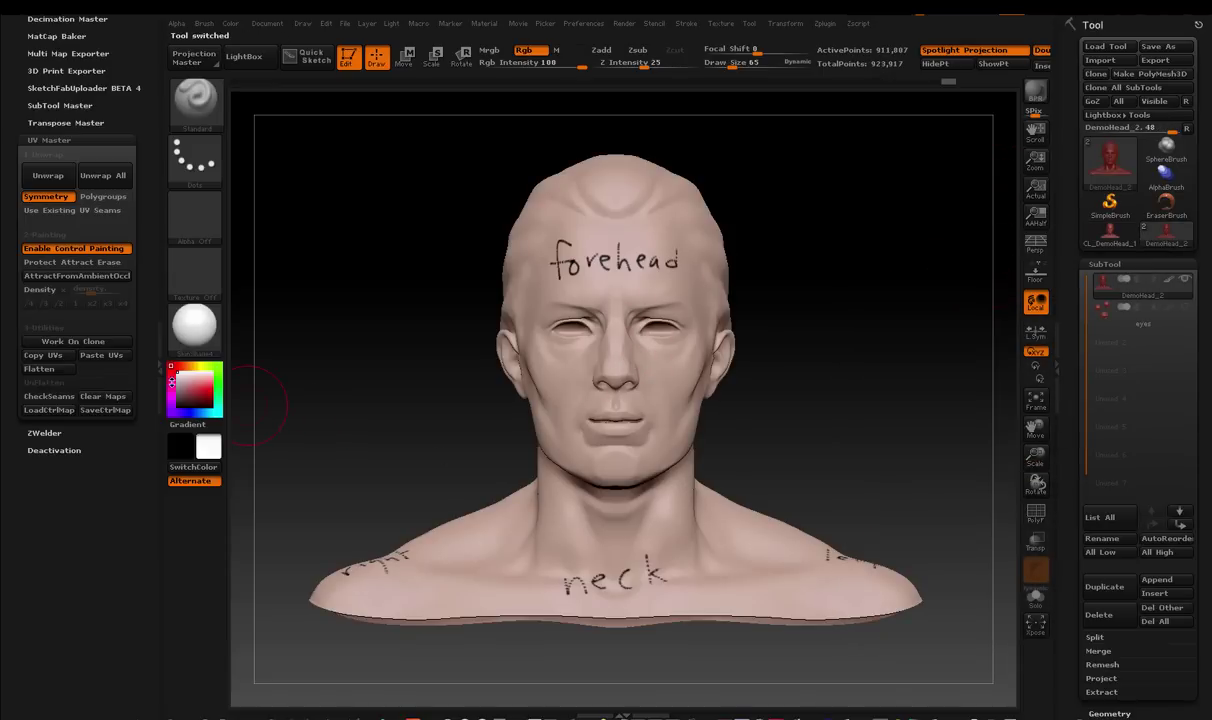
Step: Paste the clone's UVs onto DemoHead_2 and scroll the Tool palette down
click(110, 358)
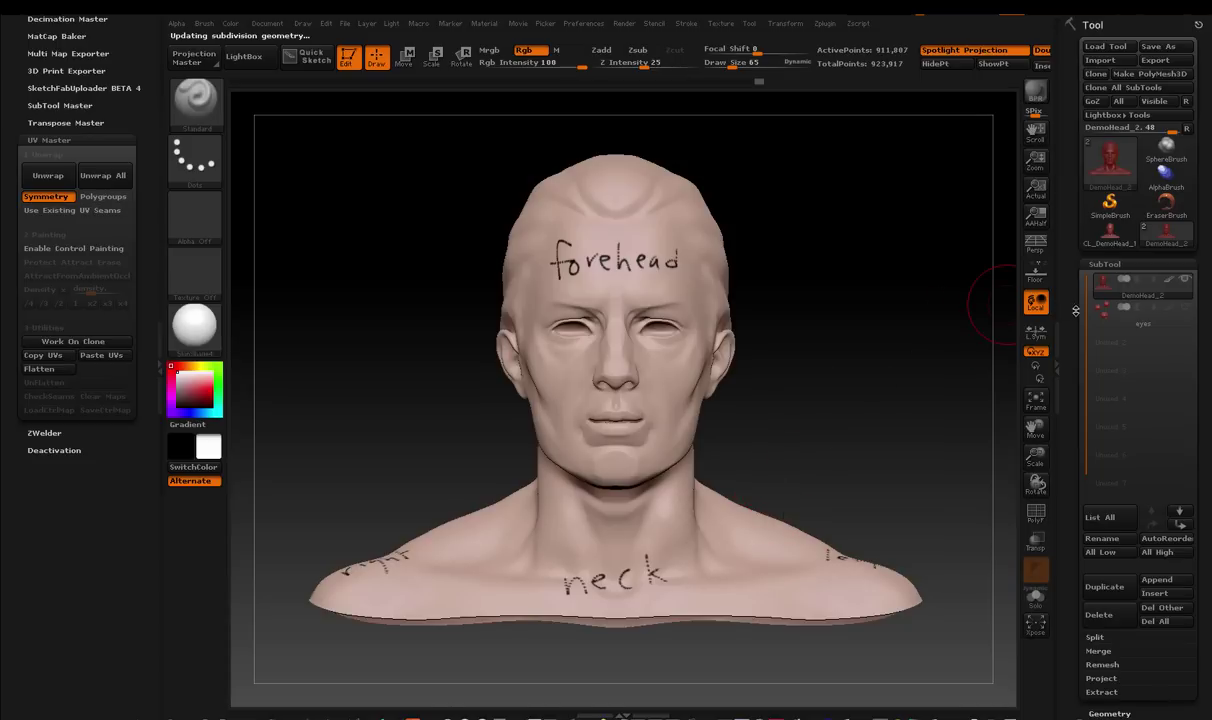
scroll(1075, 276, down, 2)
scroll(1075, 276, down, 8)
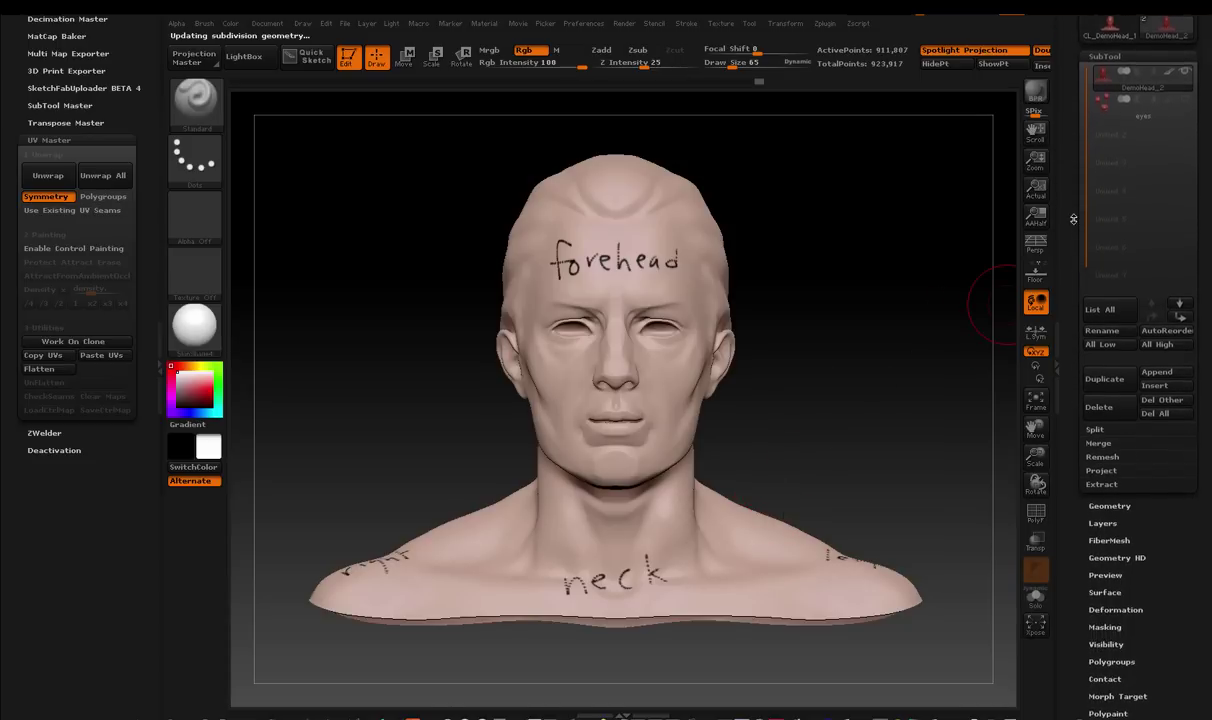
Step: Expand the Tool > UV Map sub-palette and check its 1024 UV Map Size
scroll(1073, 198, down, 4)
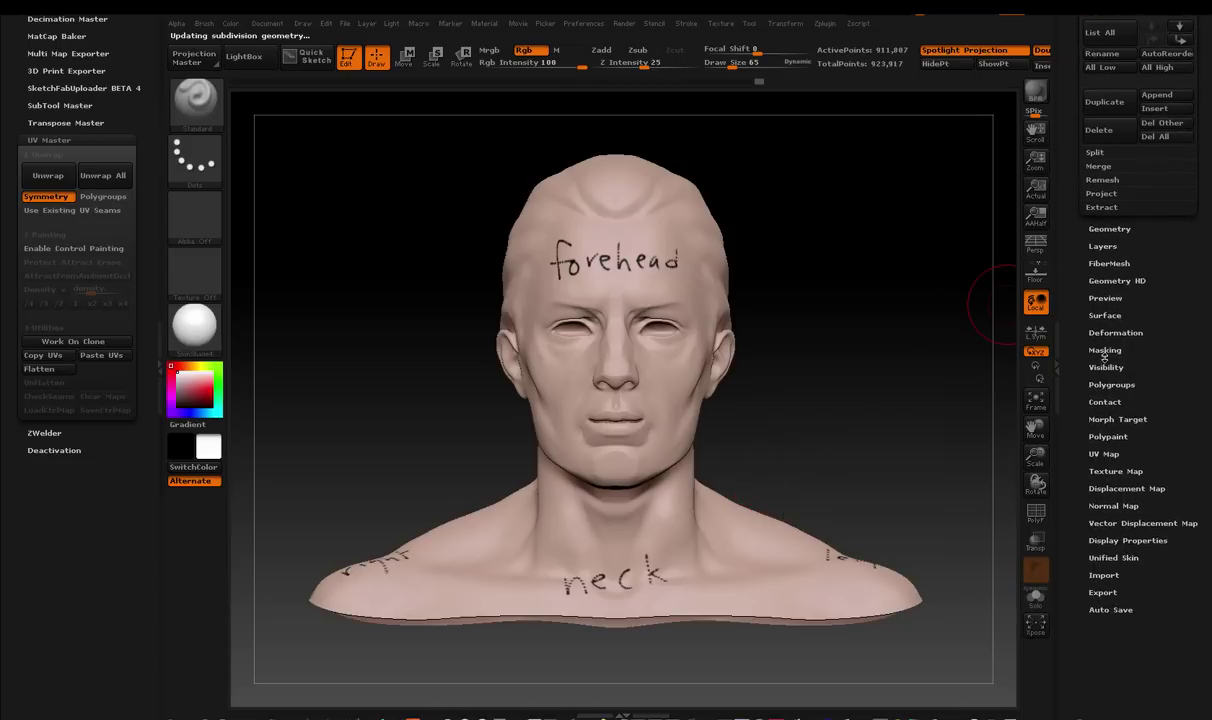
click(1094, 453)
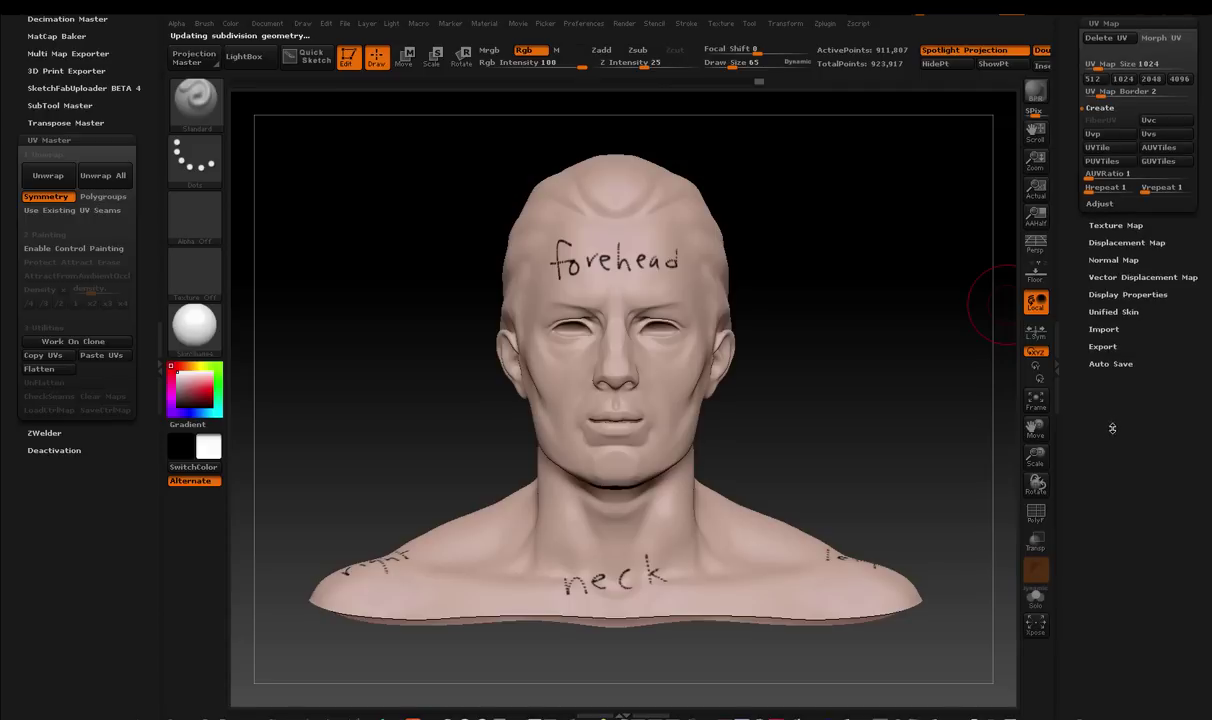
scroll(1070, 150, up, 3)
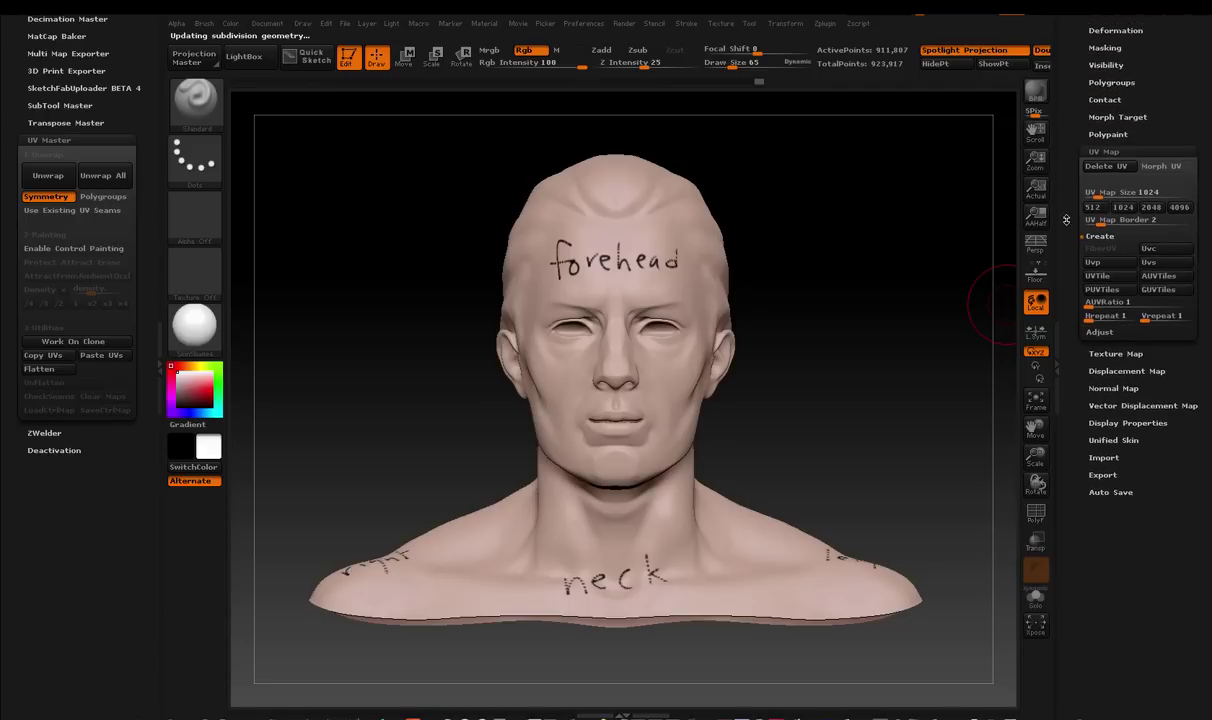
click(1114, 168)
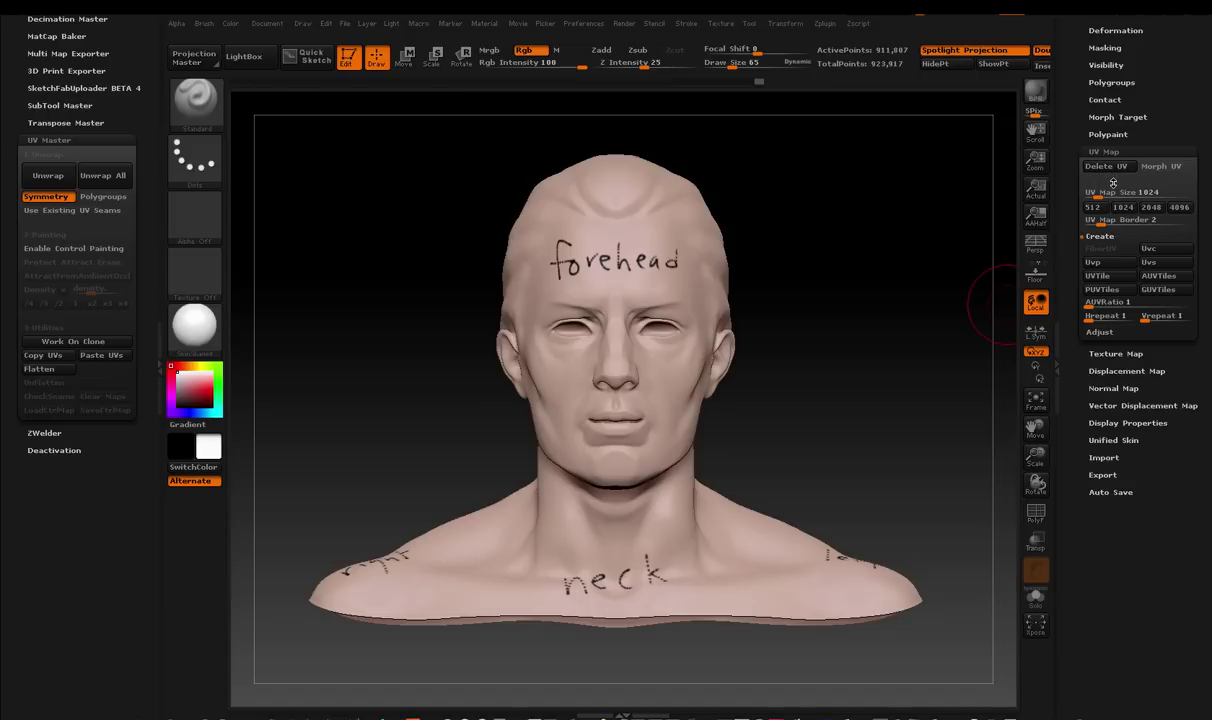
scroll(1065, 212, up, 5)
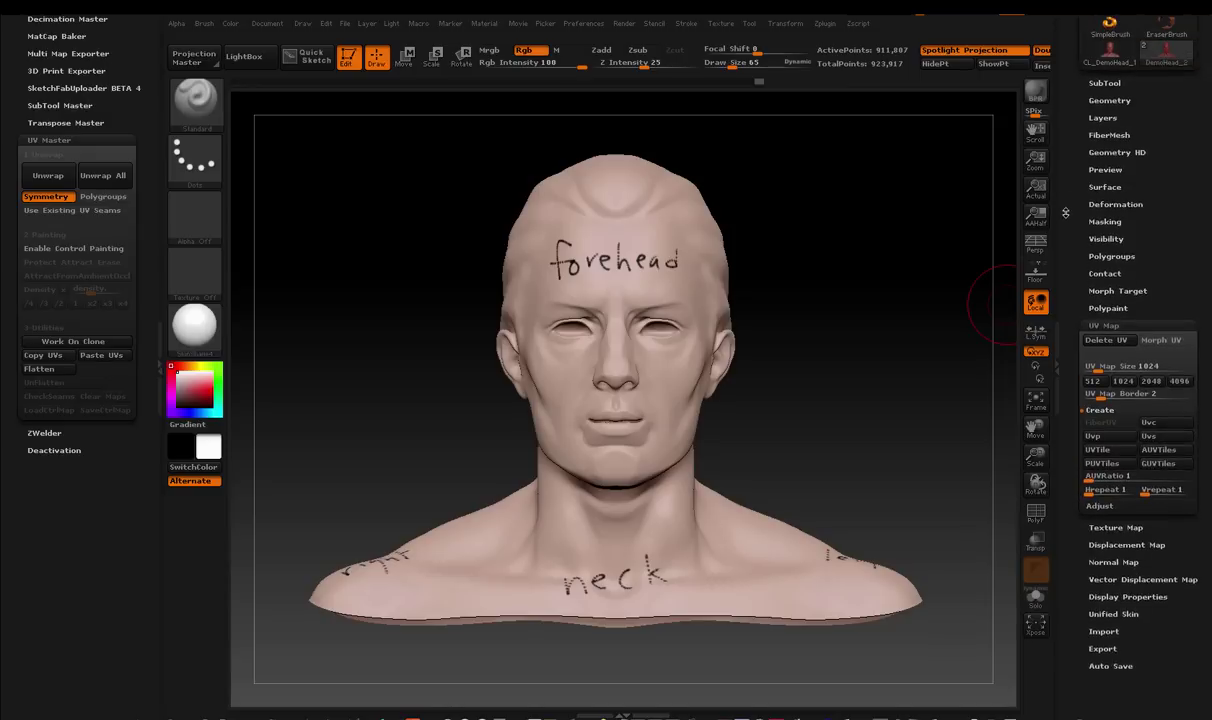
scroll(1065, 212, up, 3)
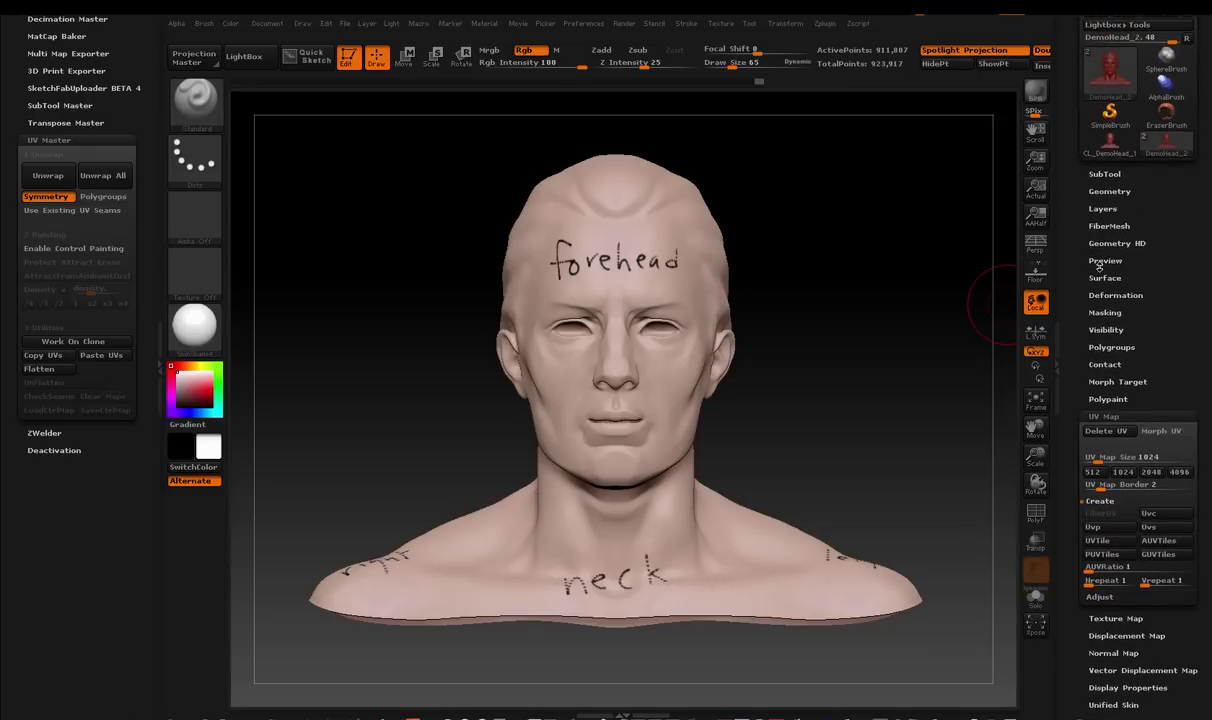
scroll(1168, 339, down, 5)
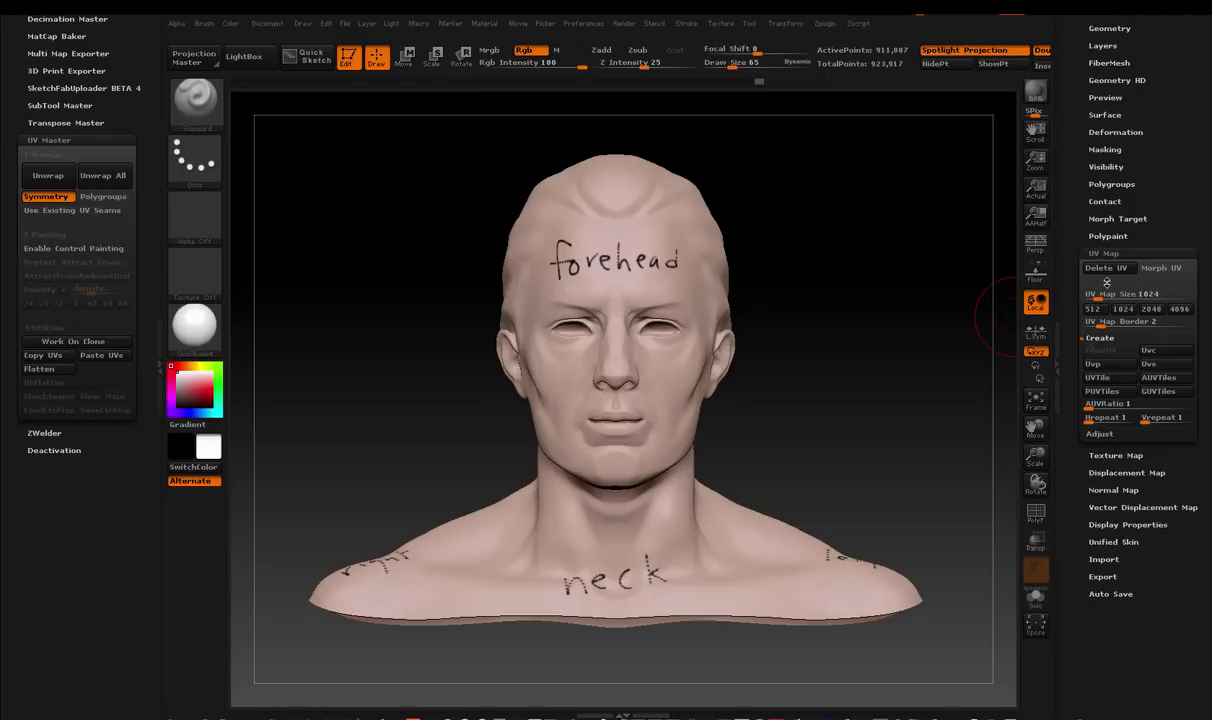
Step: Generate a 1024×1024 texture map from the head's polypaint with New From Polypaint
click(1115, 456)
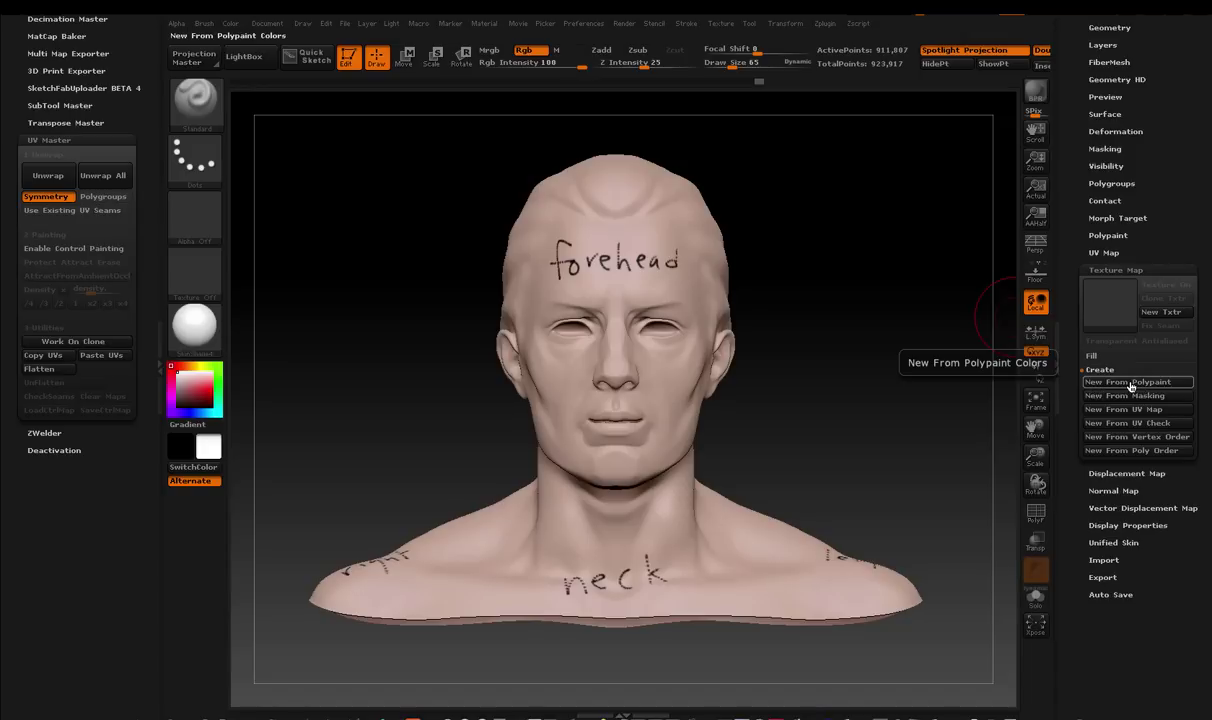
click(1131, 384)
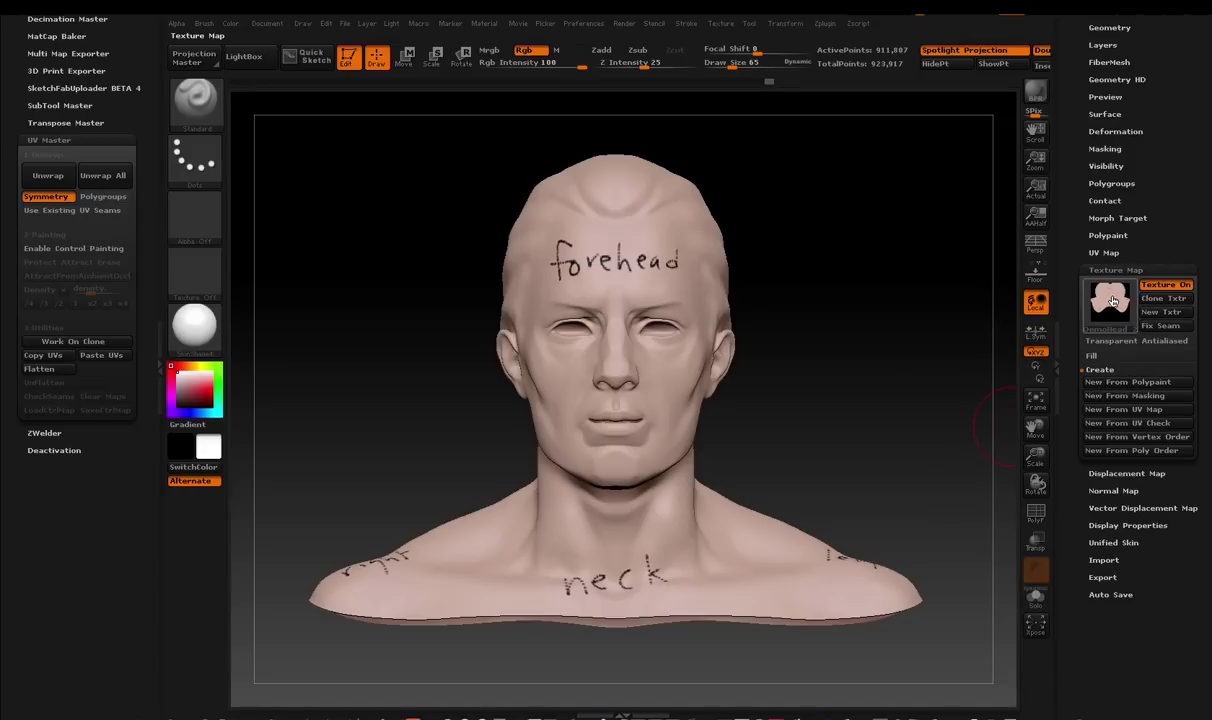
mouse_move(1112, 301)
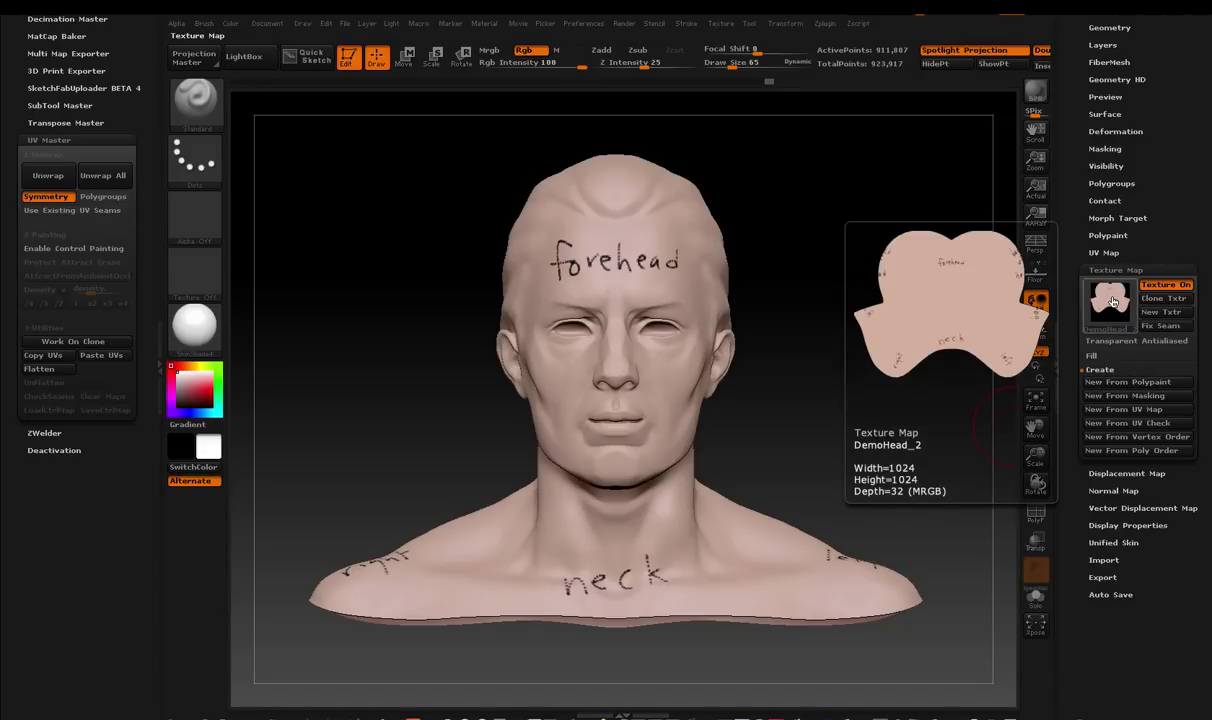
Step: Clone the polypaint texture into the current texture and open the texture library
click(1164, 299)
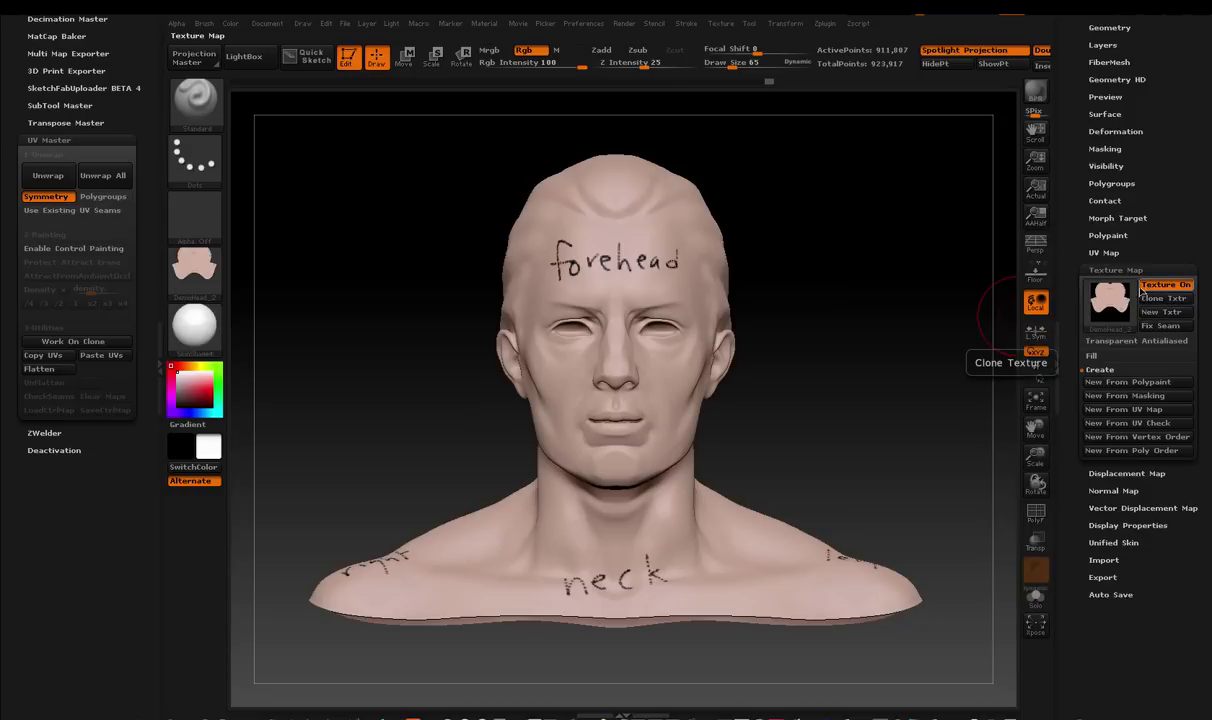
mouse_move(212, 286)
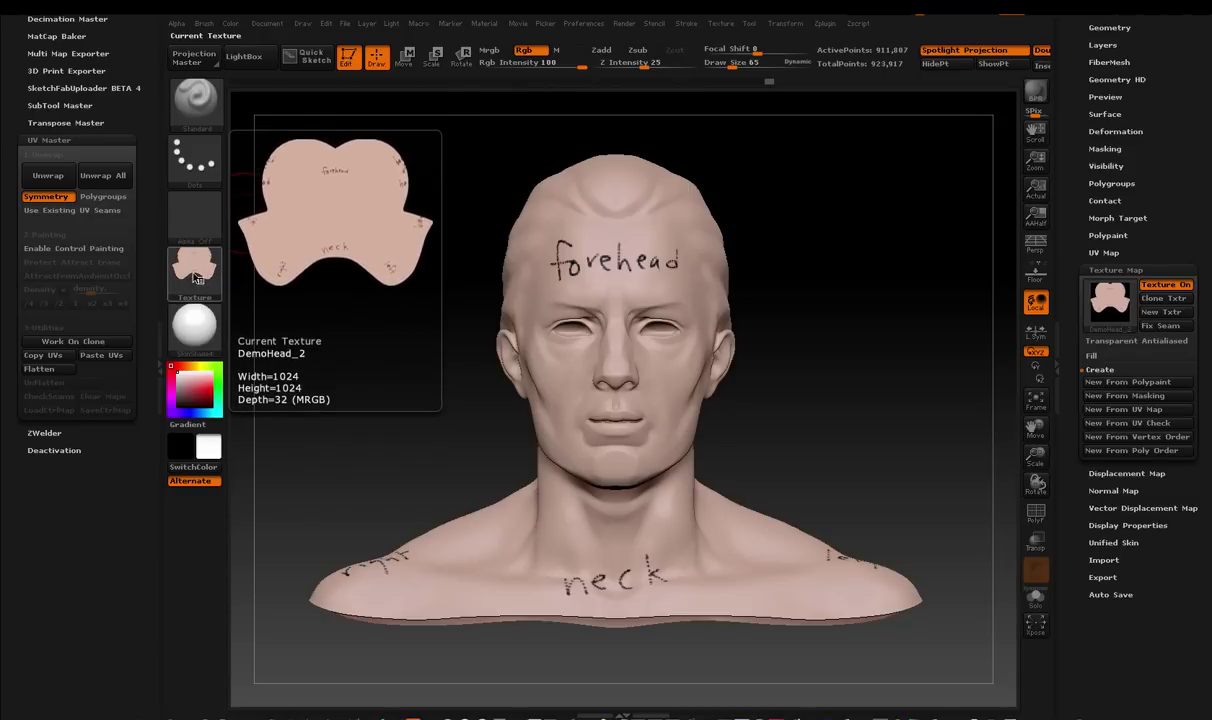
click(198, 274)
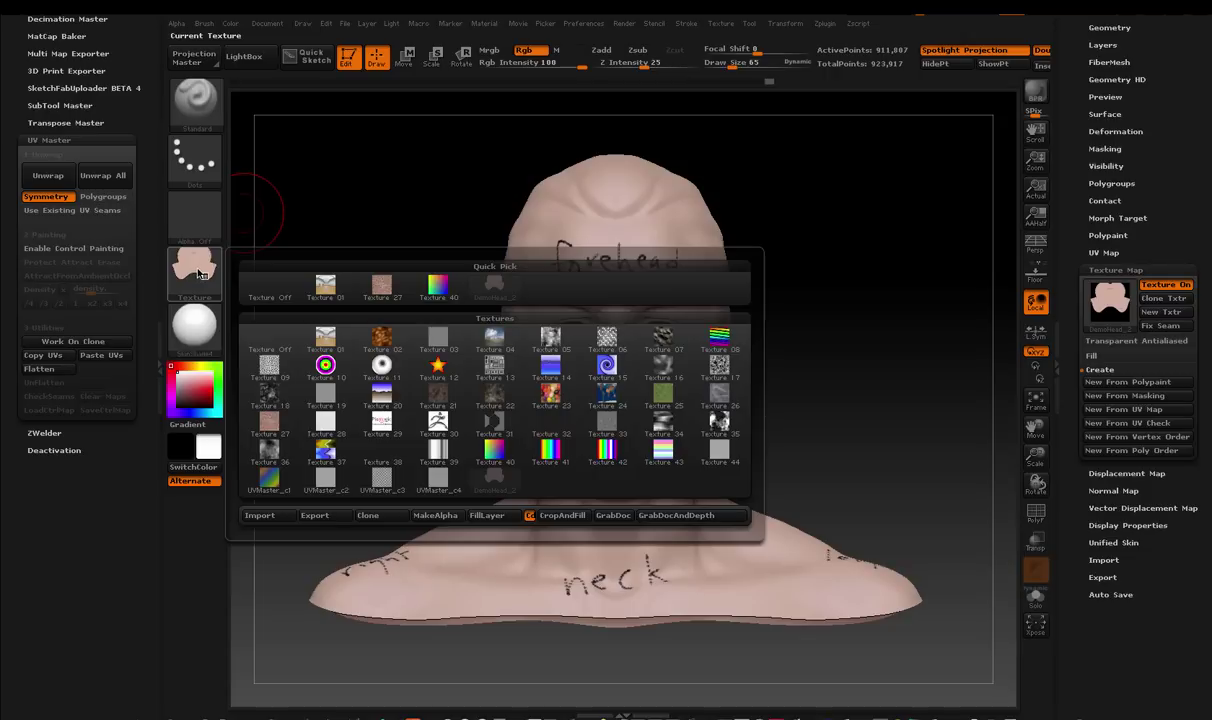
Step: Export the texture to the Desktop as a BMP image named DemoHead_2TEXTURE
click(315, 516)
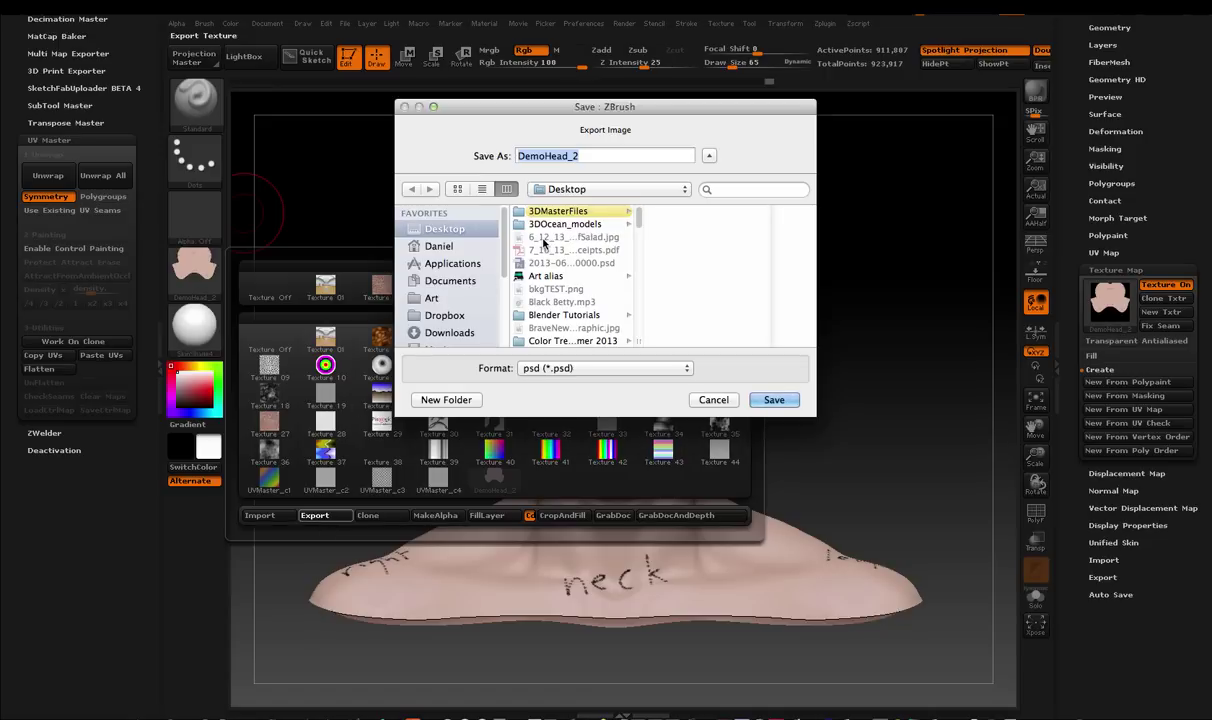
click(600, 156)
text(TEXT)
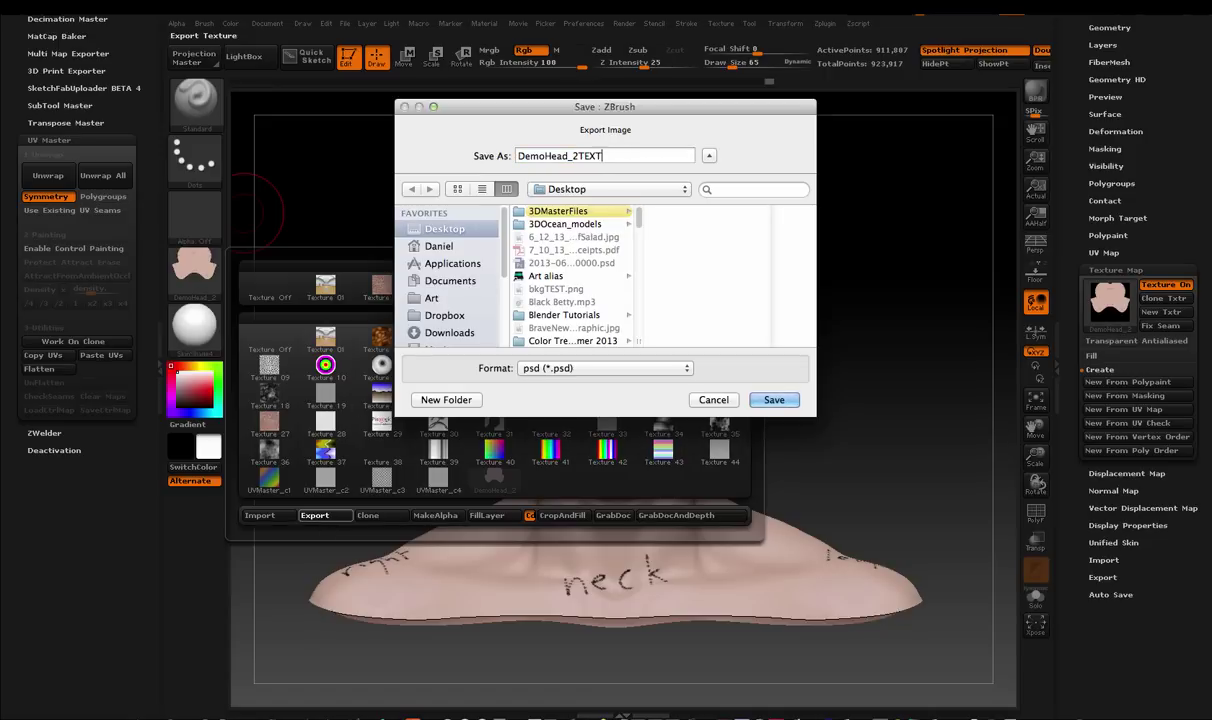
text(URE)
click(545, 374)
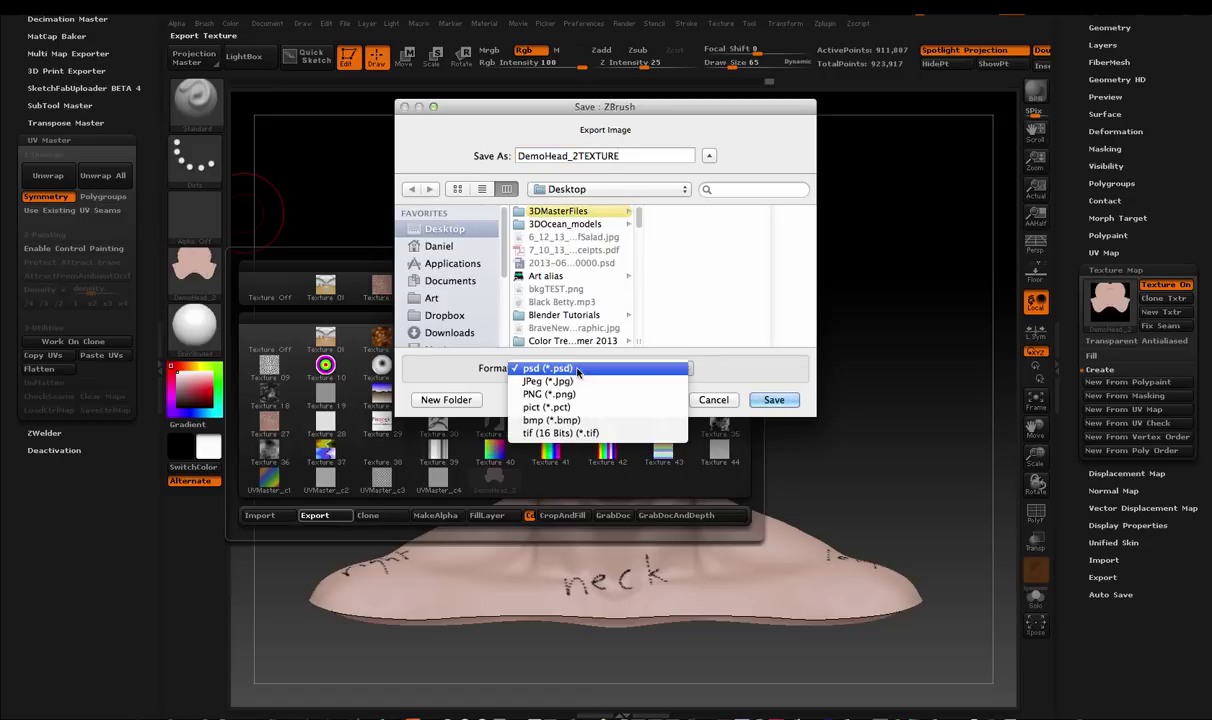
click(580, 424)
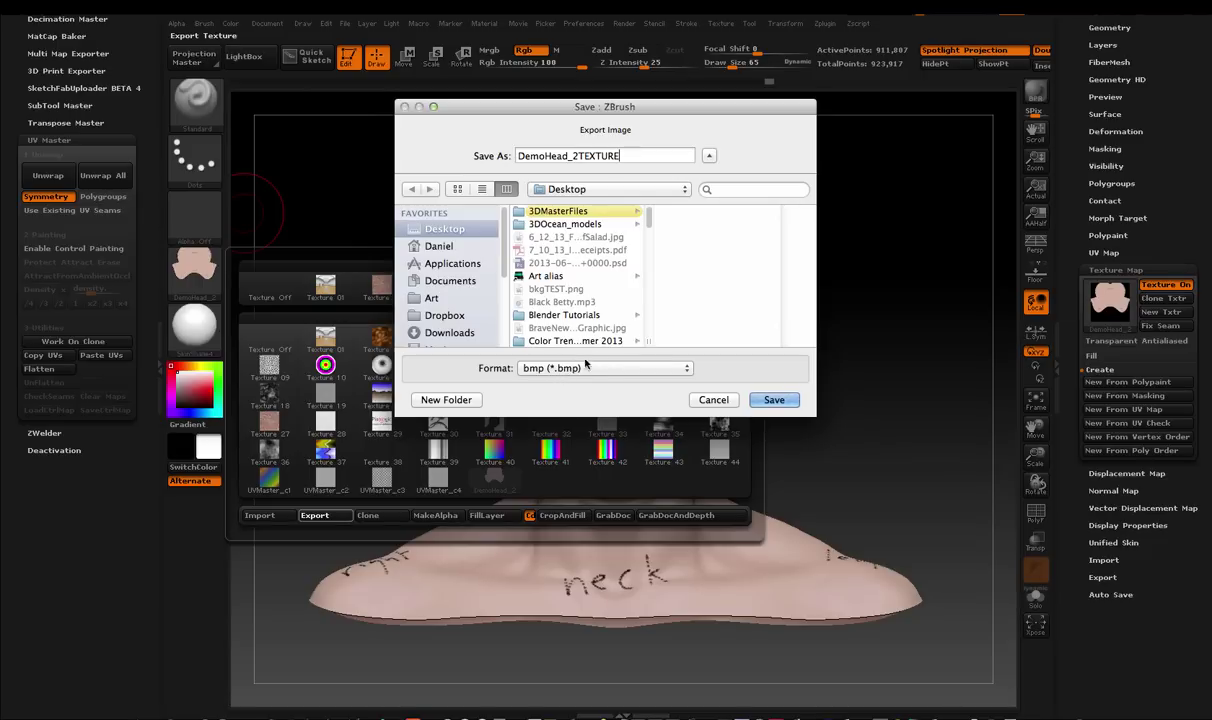
click(773, 400)
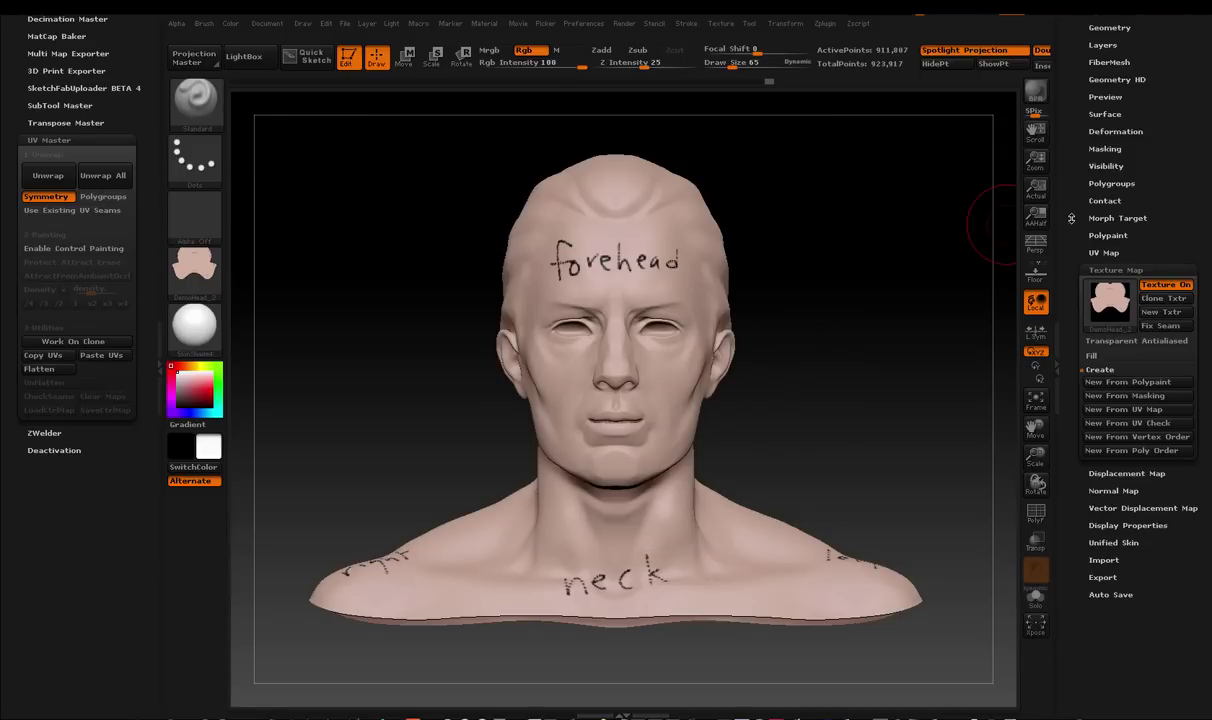
Step: Export the DemoHead_2 mesh to the Desktop as an OBJ file
drag(1071, 218, 1067, 303)
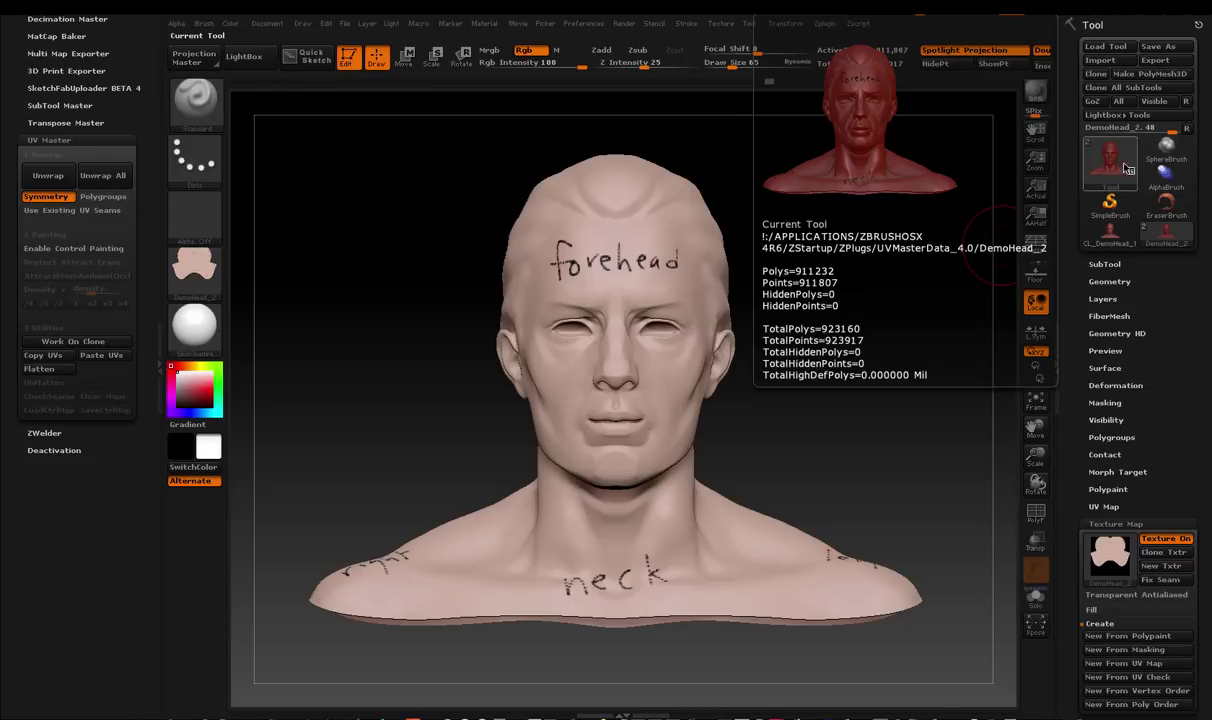
click(1157, 67)
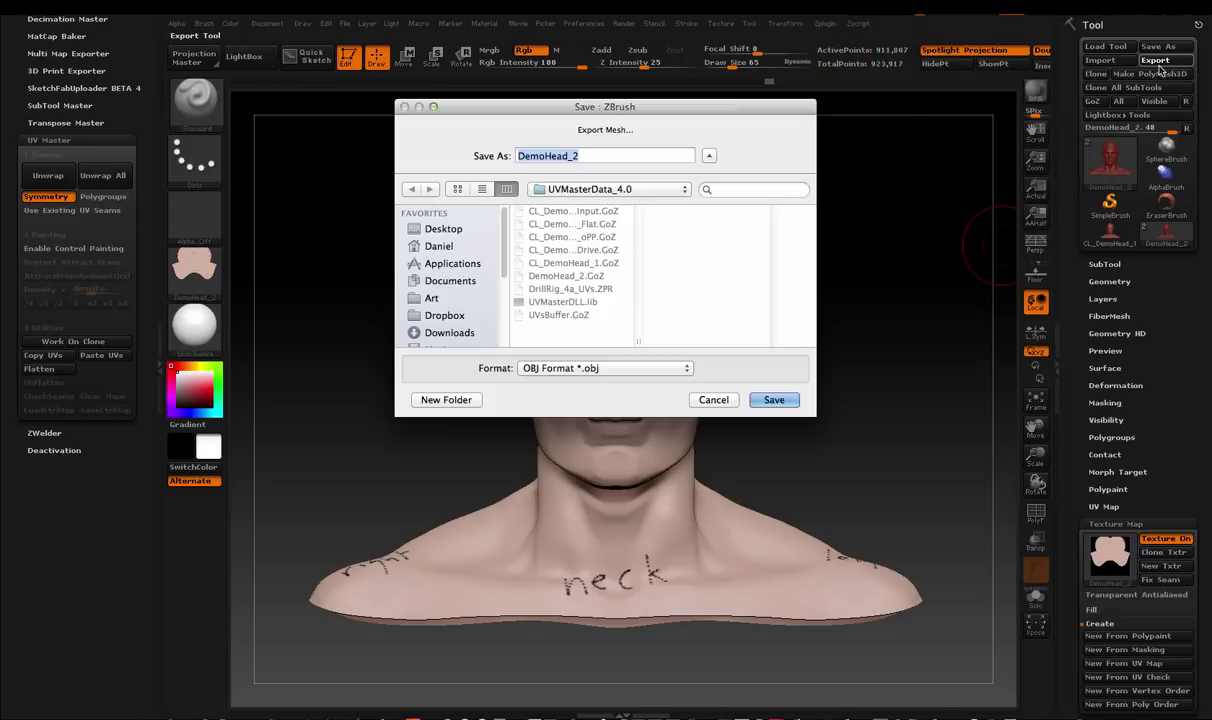
click(444, 229)
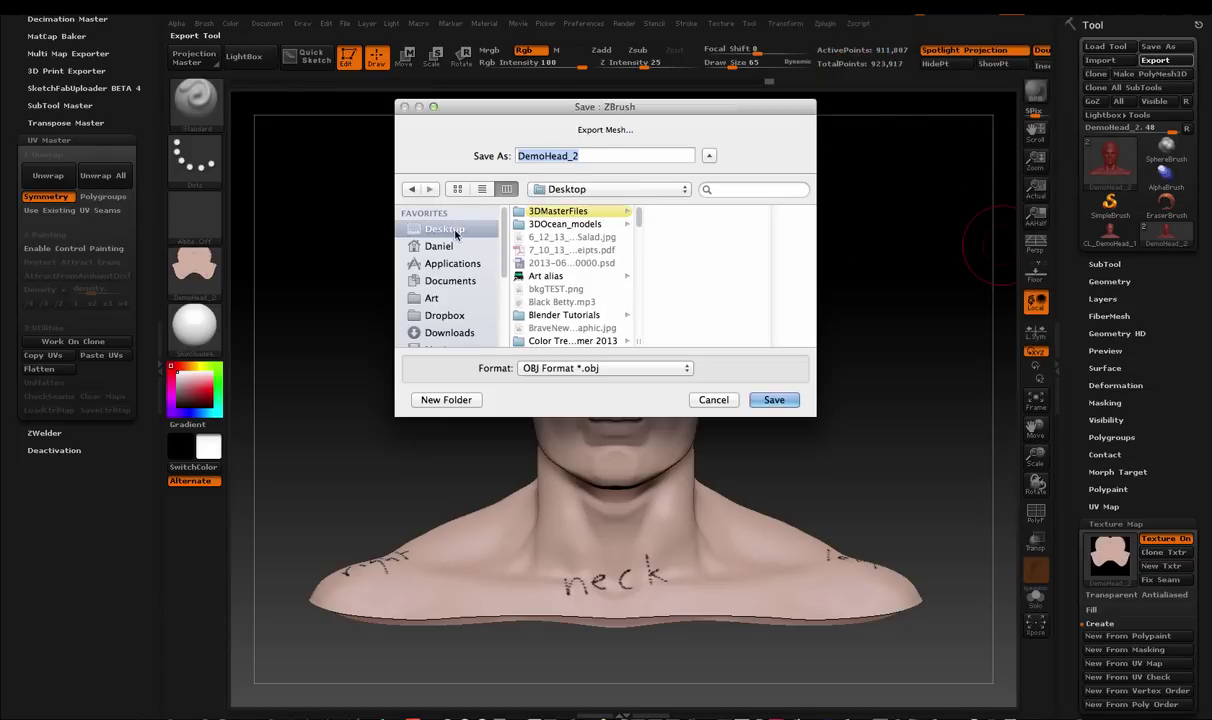
click(773, 400)
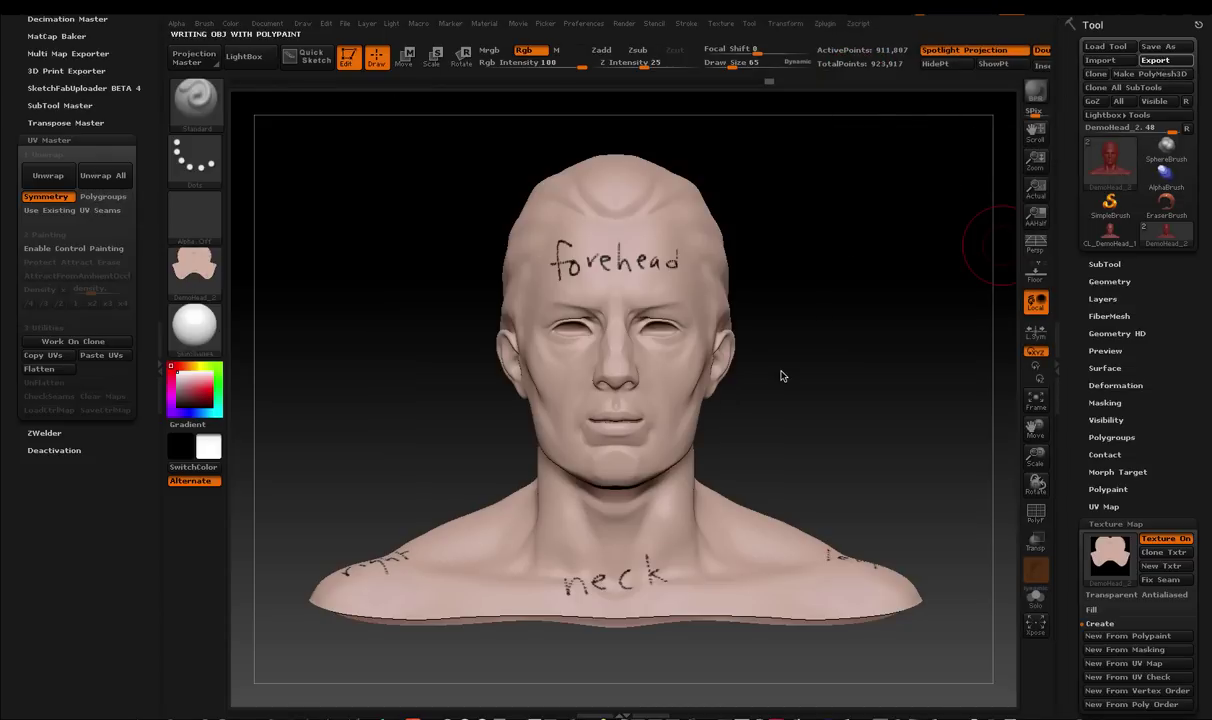